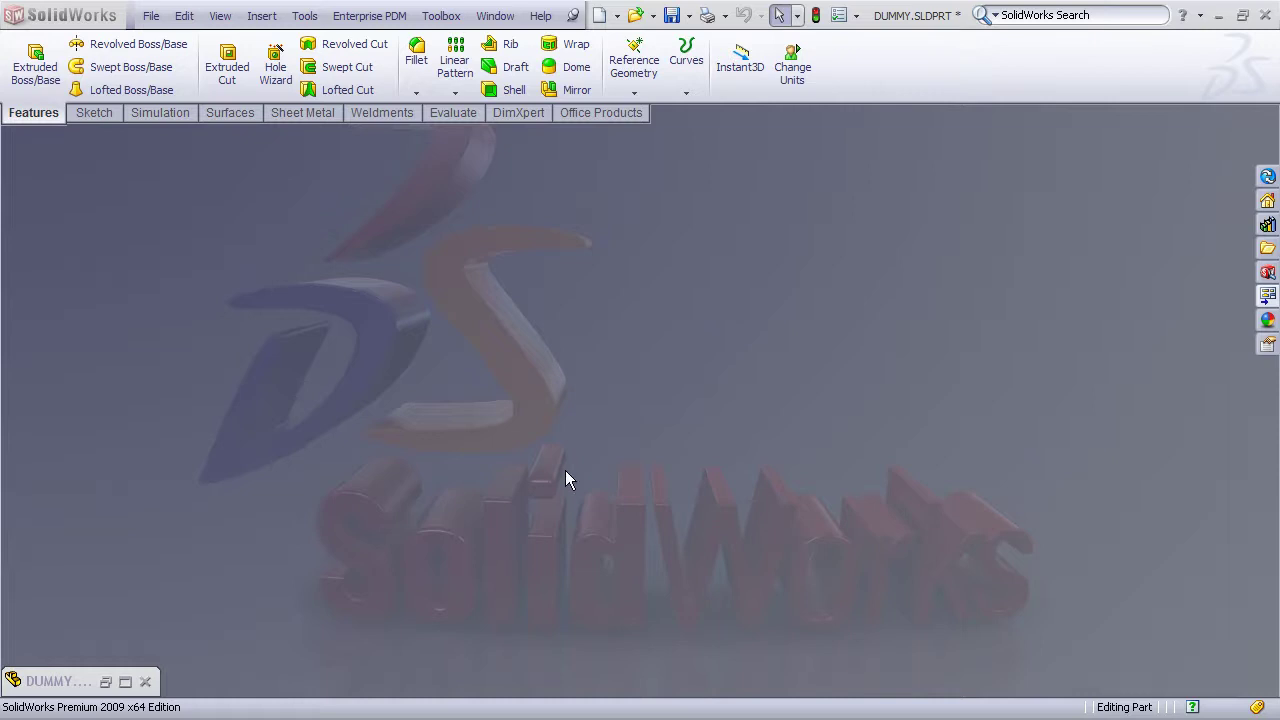
# Step: Restore the minimized DUMMY.SLDPRT plate window and open the File menu
pyautogui.click(105, 681)
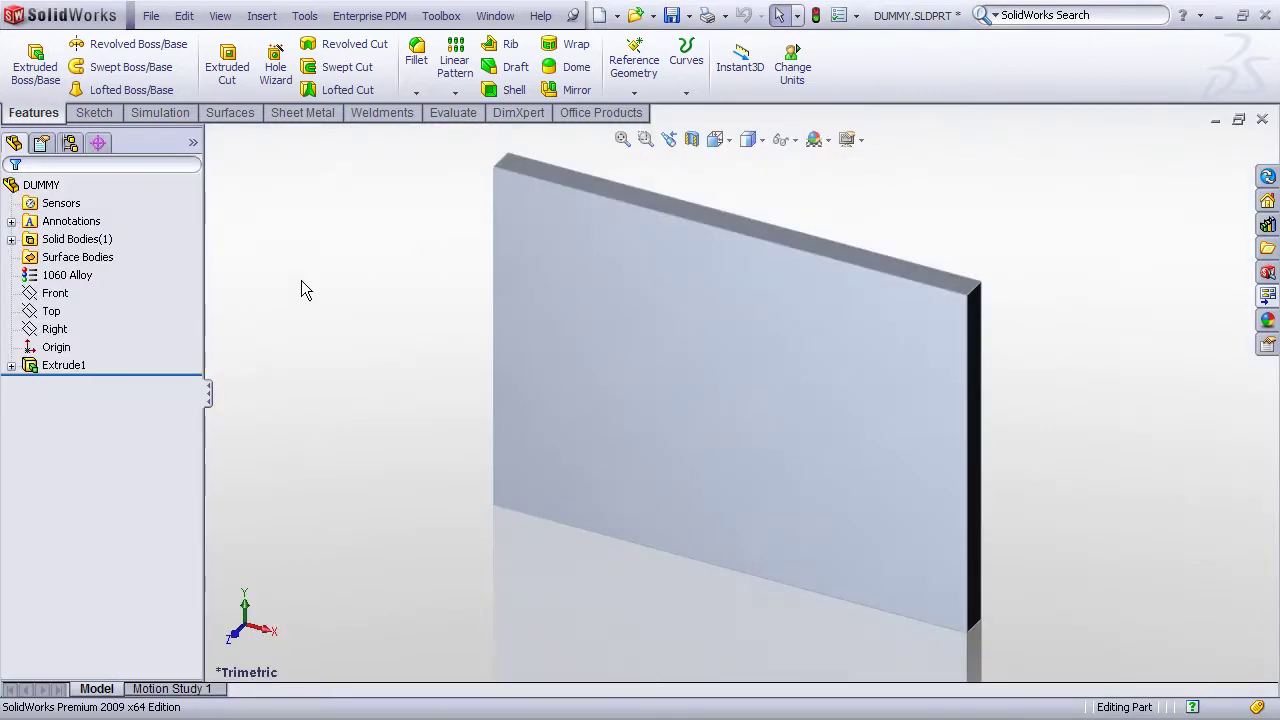
pyautogui.click(152, 16)
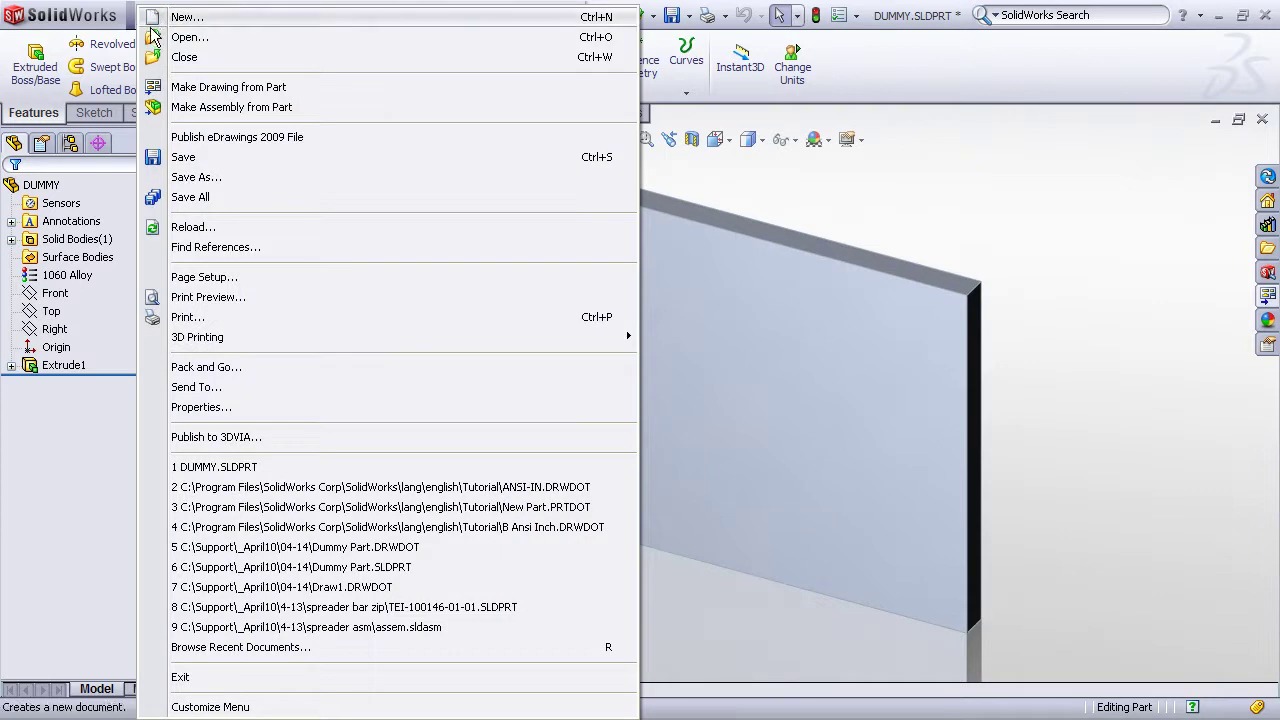
# Step: Review DUMMY's Description, PartNo, Material, Weight and DrawnBy custom properties and confirm them
pyautogui.click(201, 407)
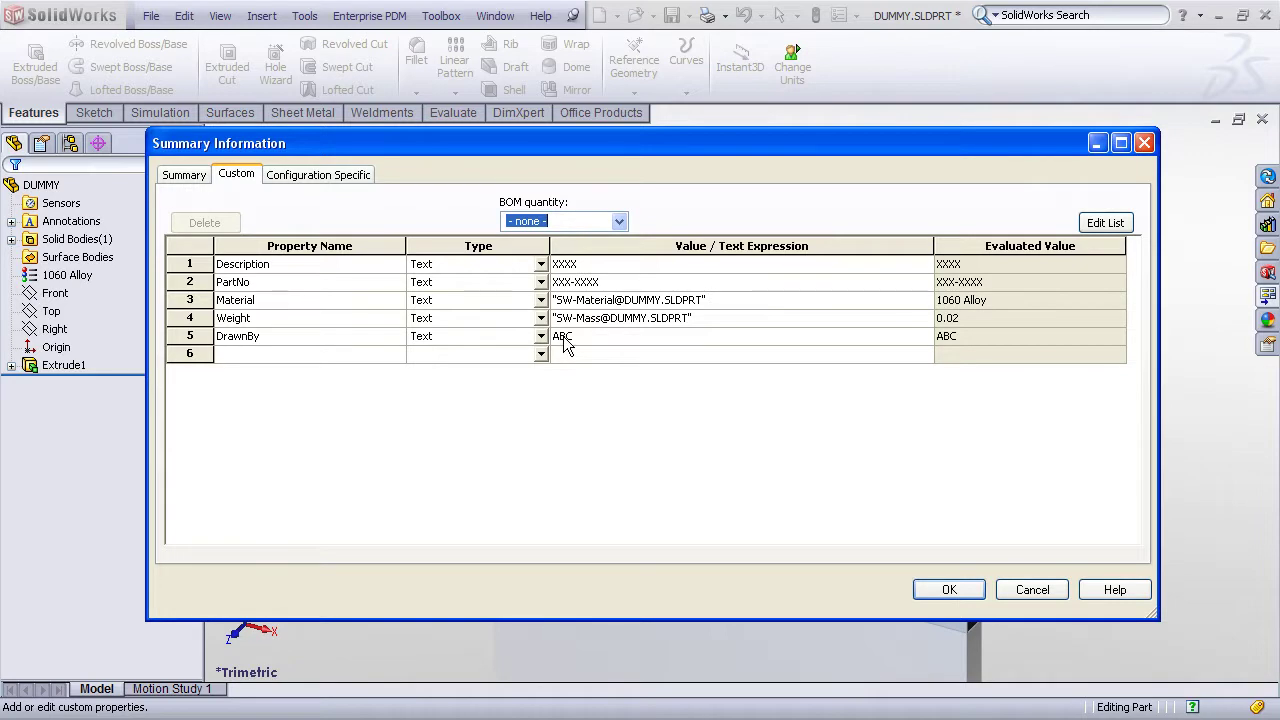
pyautogui.click(965, 589)
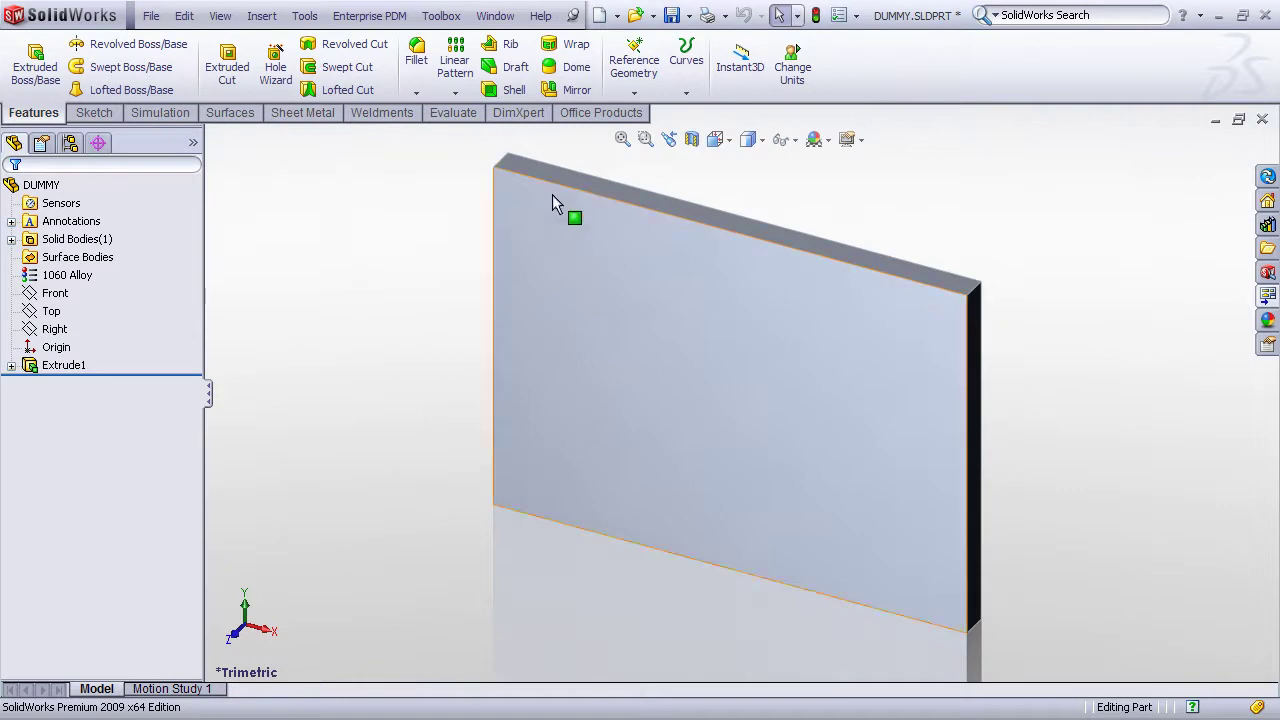
# Step: Make an ANSI-IN drawing of DUMMY with its *Front view placed at the sheet's upper left
pyautogui.click(619, 16)
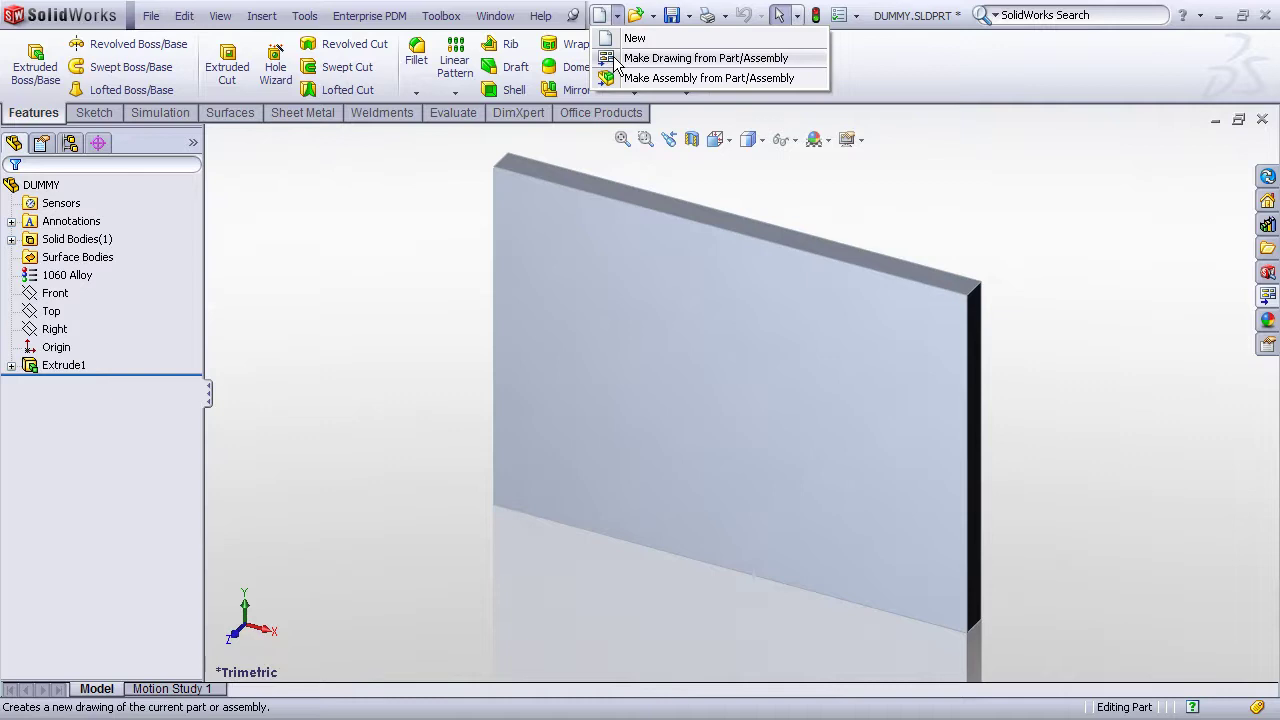
pyautogui.click(617, 62)
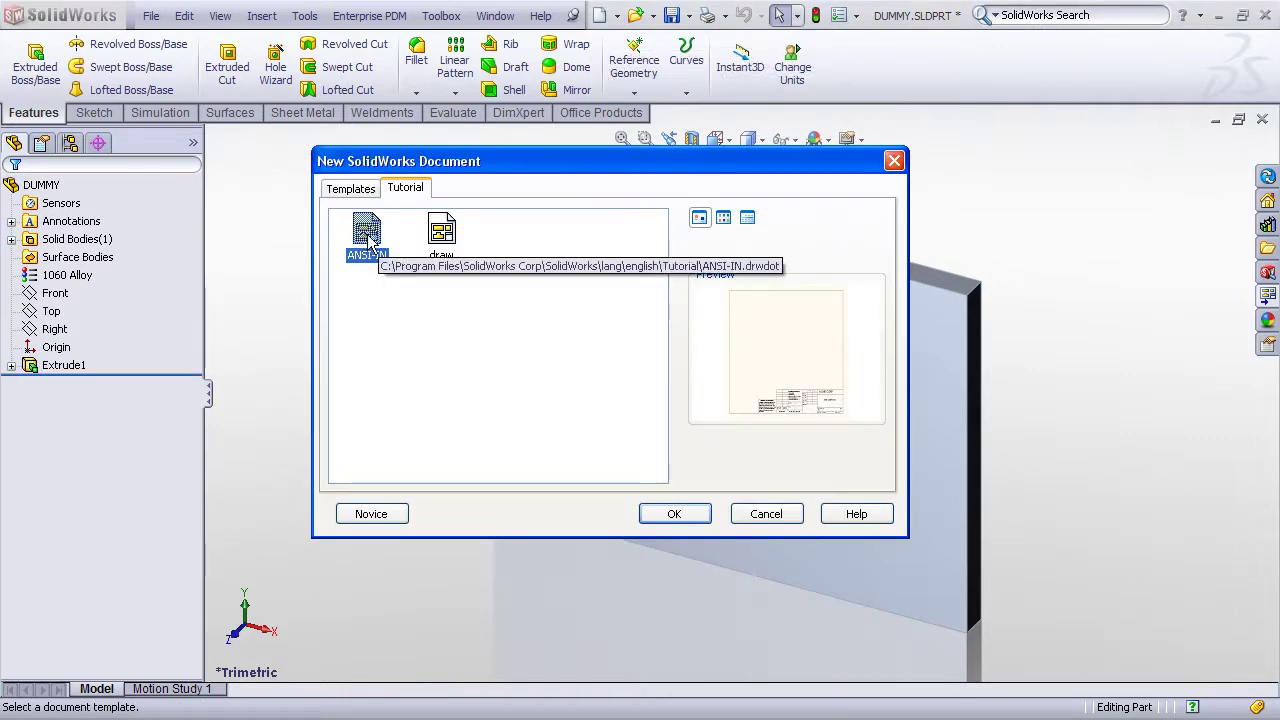
pyautogui.click(683, 512)
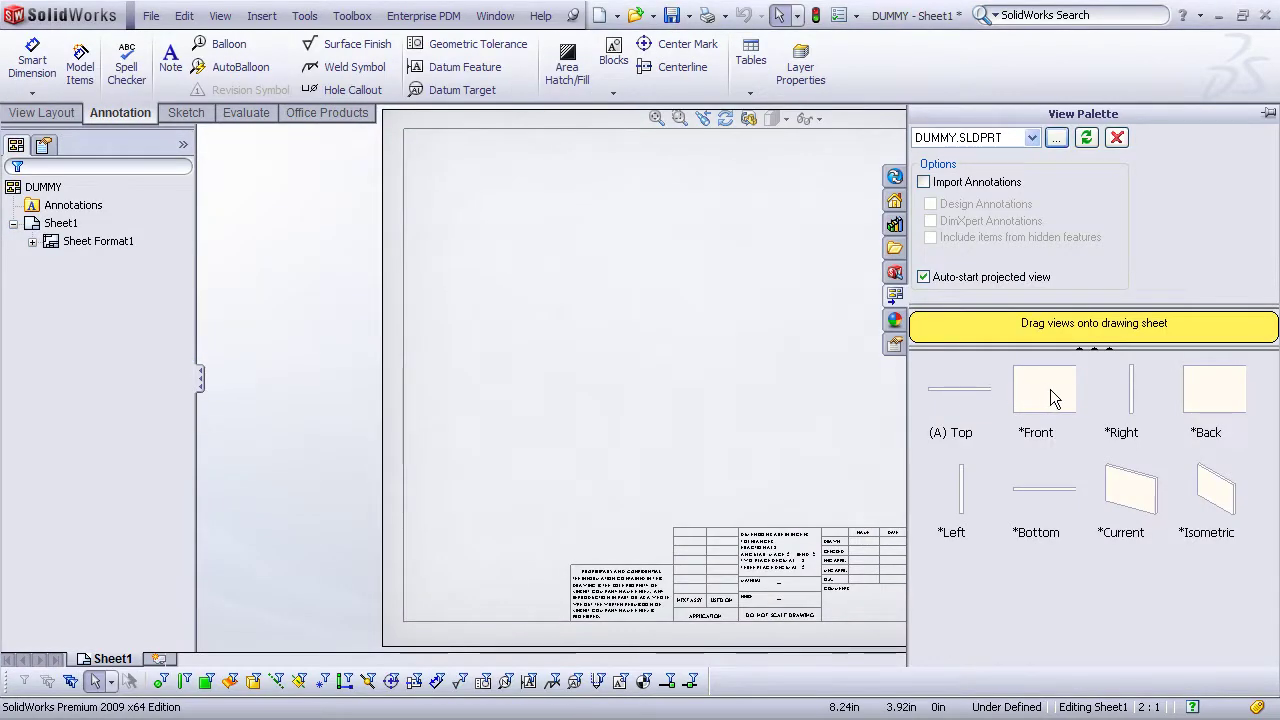
pyautogui.moveTo(1050, 386); pyautogui.dragTo(581, 298)
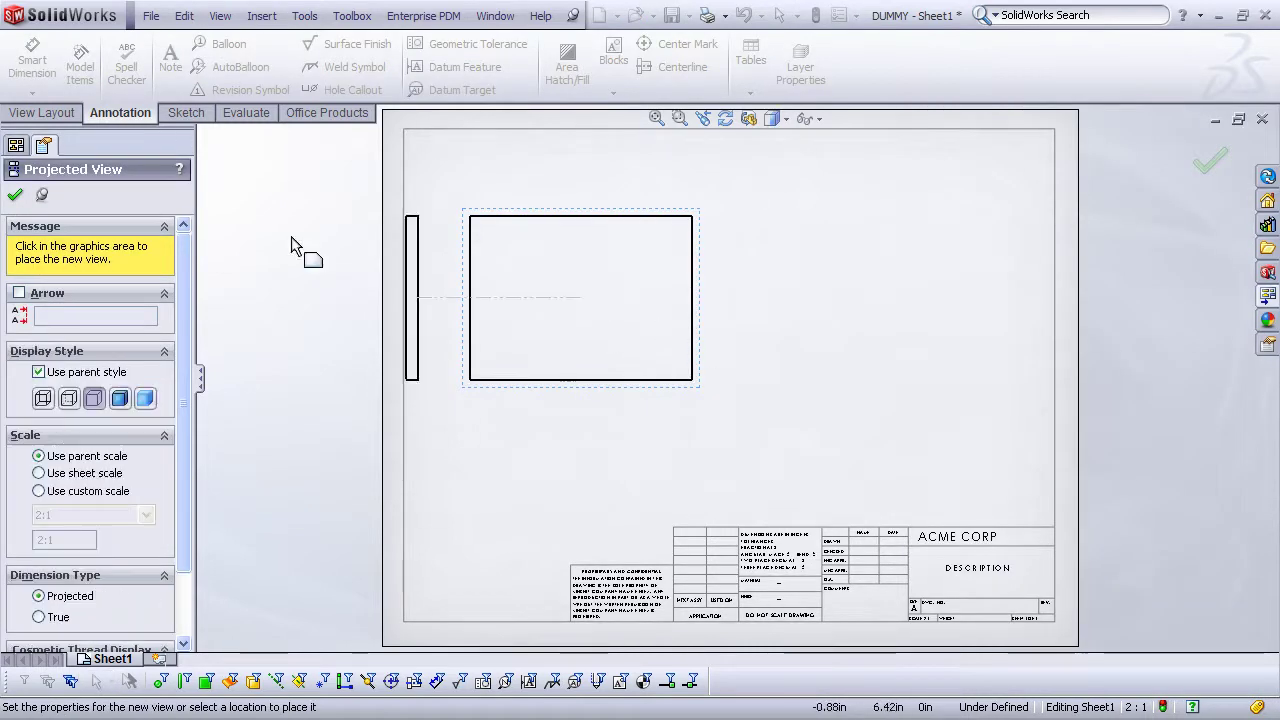
pyautogui.click(20, 194)
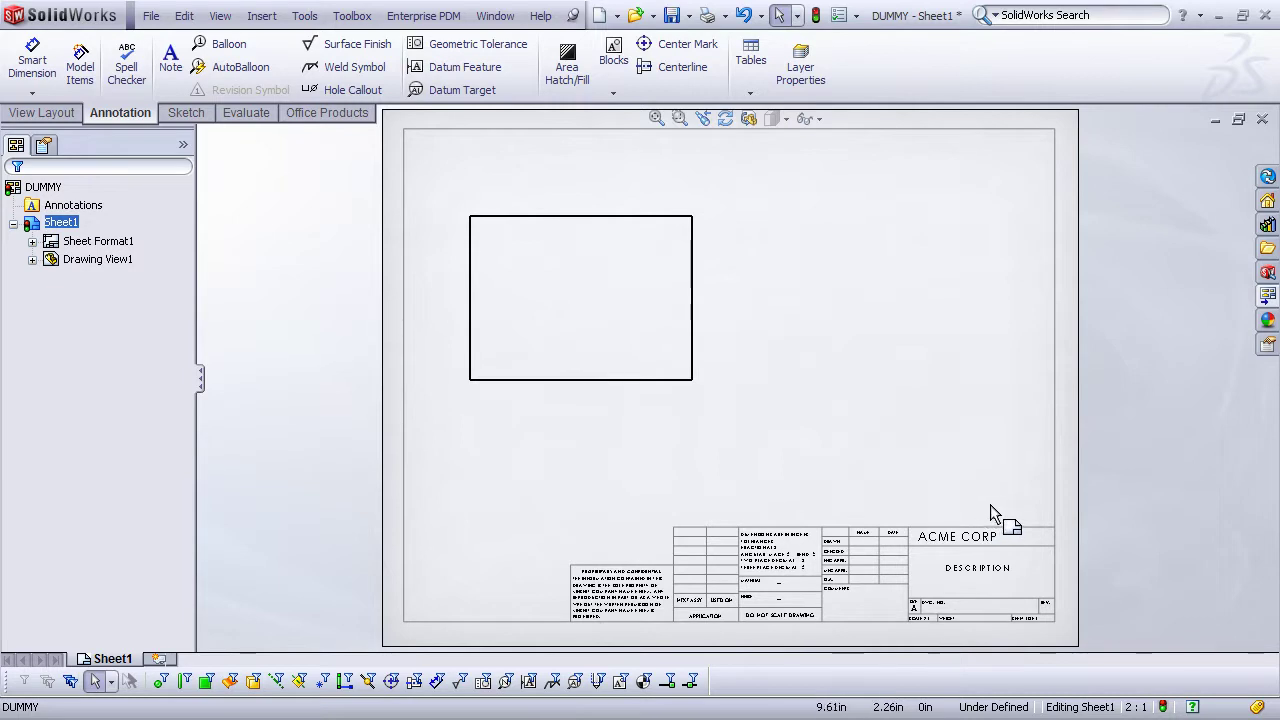
# Step: Switch the drawing to Edit Sheet Format and zoom in on the title block
pyautogui.rightClick(902, 451)
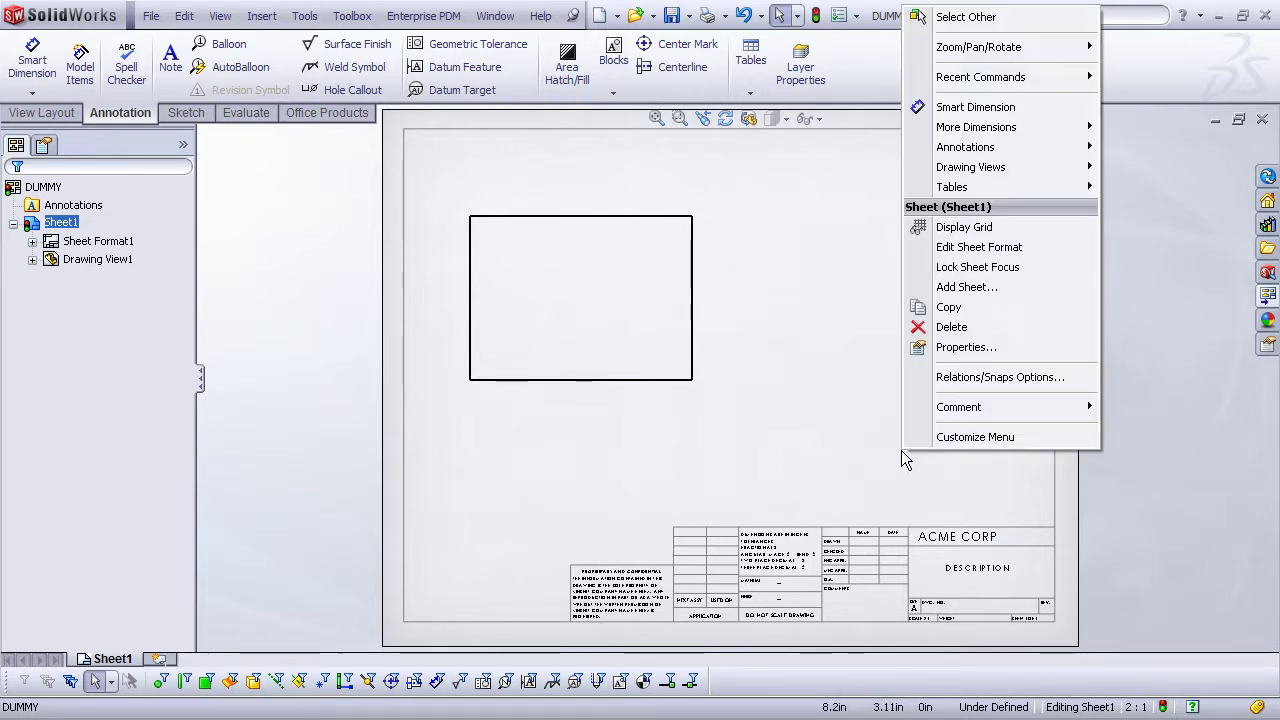
pyautogui.click(978, 248)
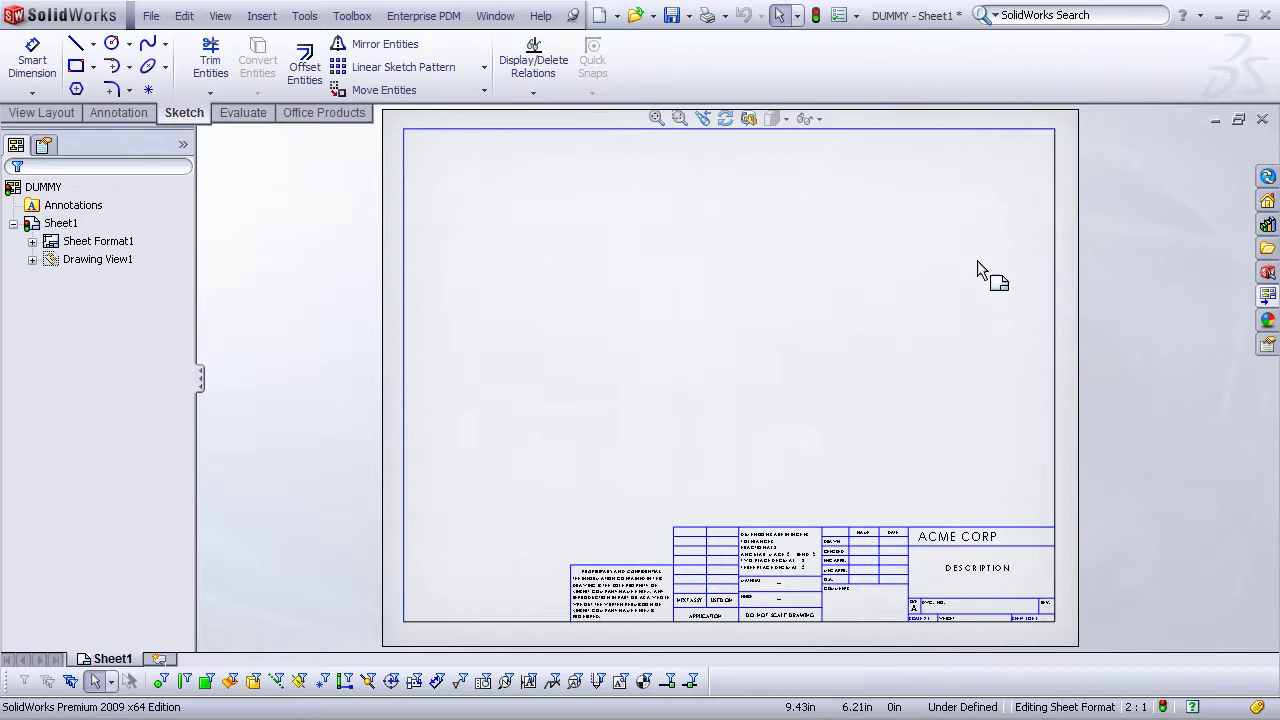
pyautogui.scroll(-3, 1040, 575)
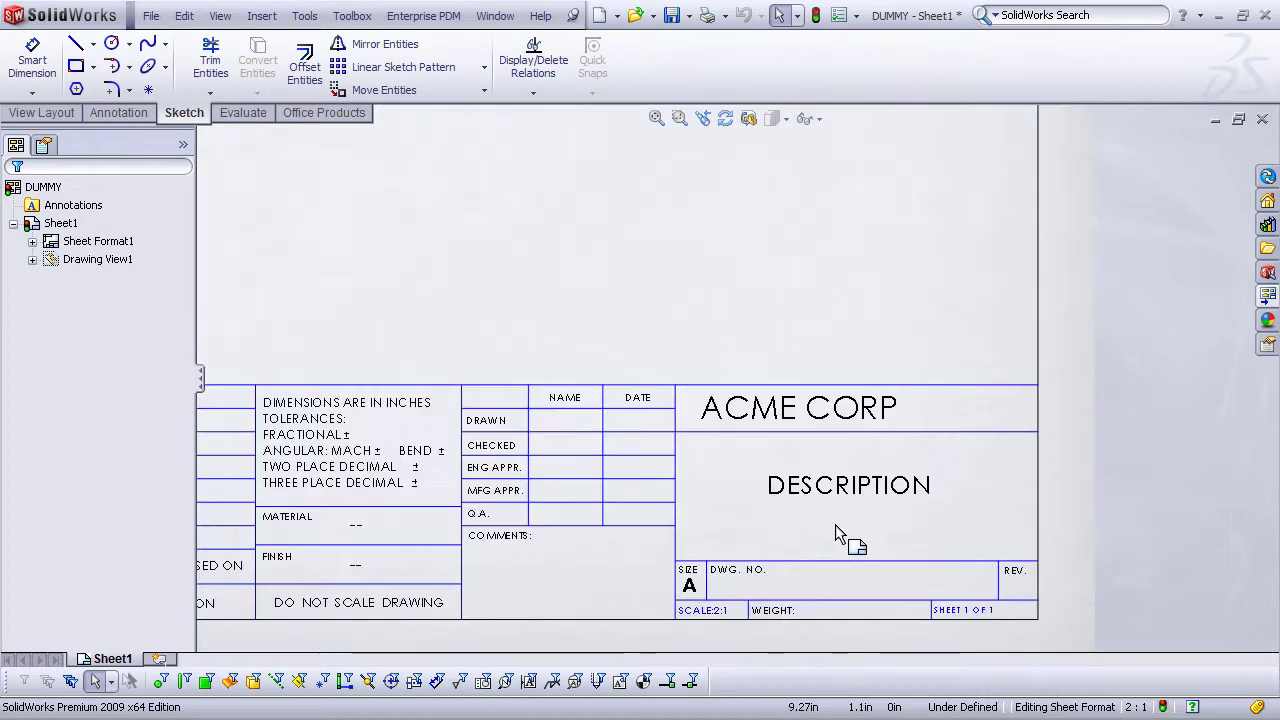
pyautogui.scroll(-2, 835, 524)
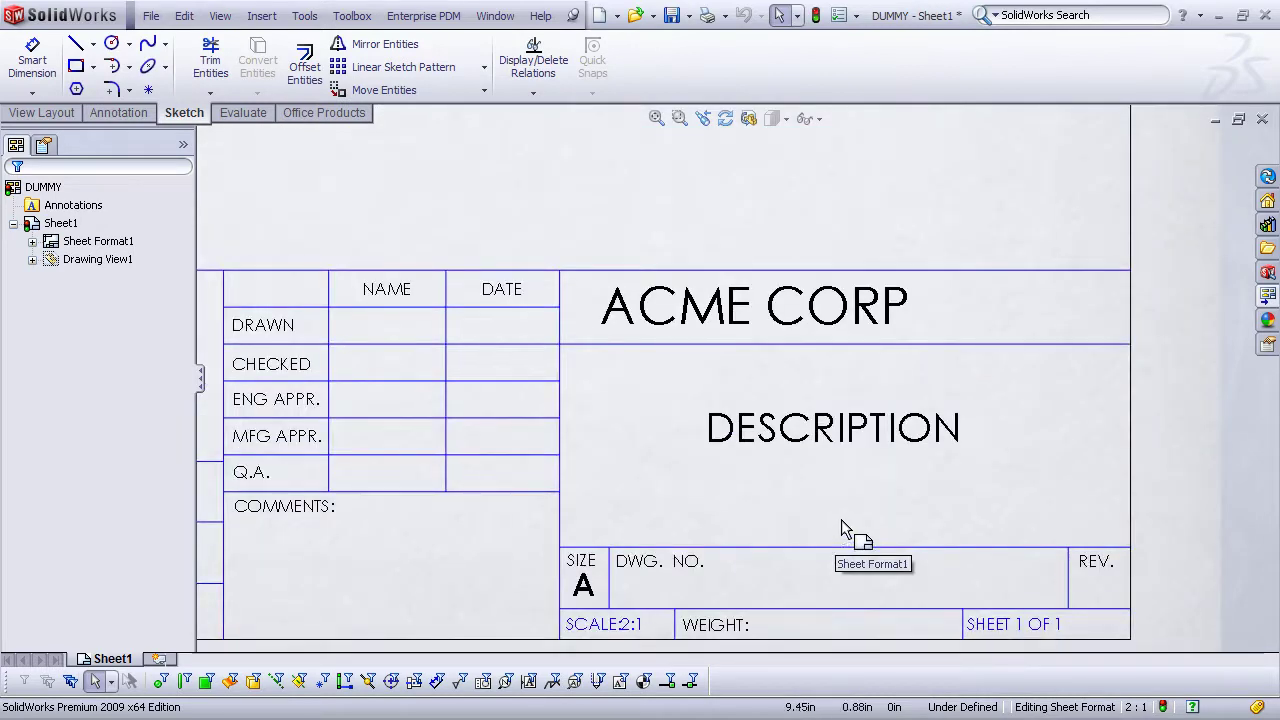
# Step: Delete the DESCRIPTION placeholder text from the title block's description note
pyautogui.click(832, 430)
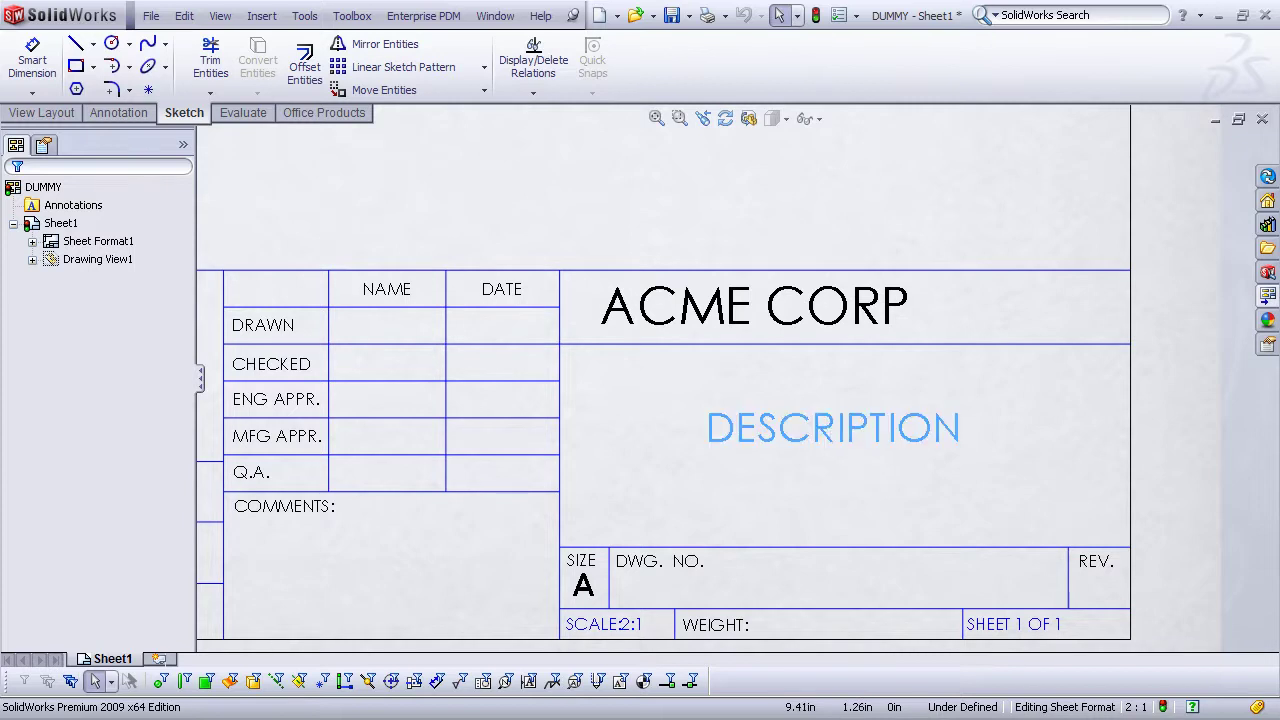
pyautogui.doubleClick(832, 430)
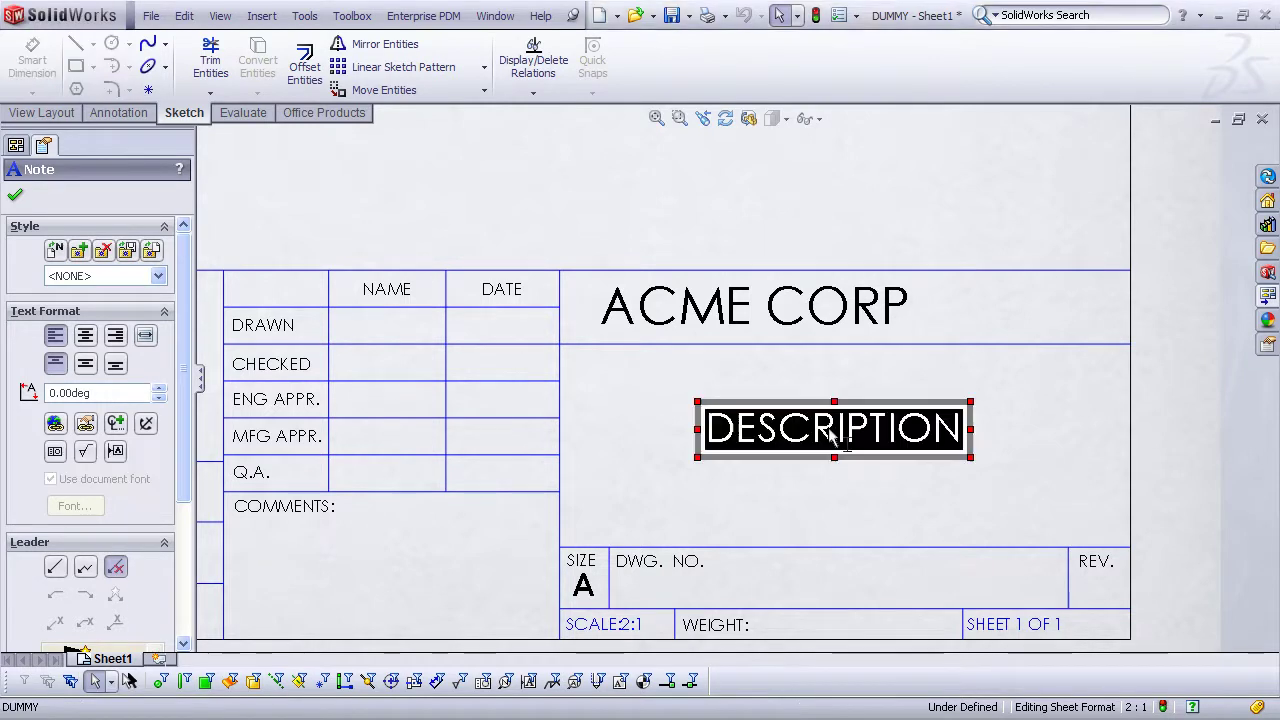
pyautogui.press('Delete')
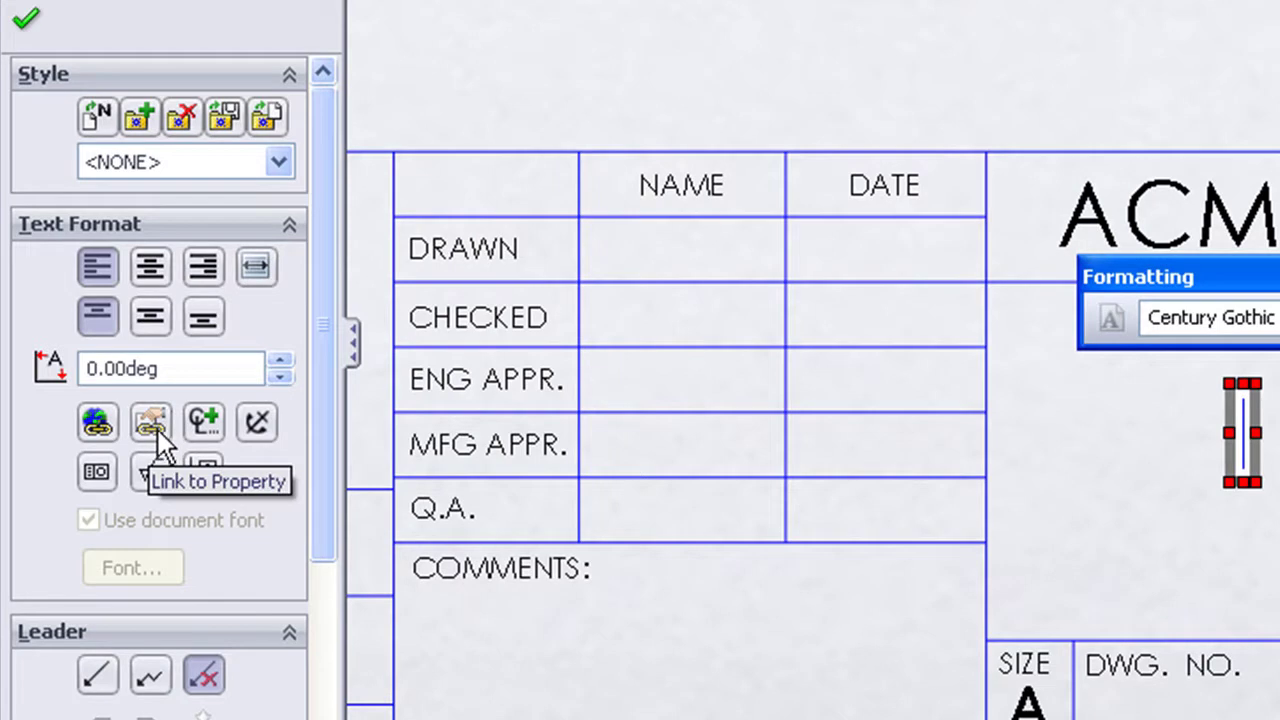
# Step: Link the empty note to the view model's Description property, inserting $PRPSHEET:"Description"
pyautogui.click(157, 427)
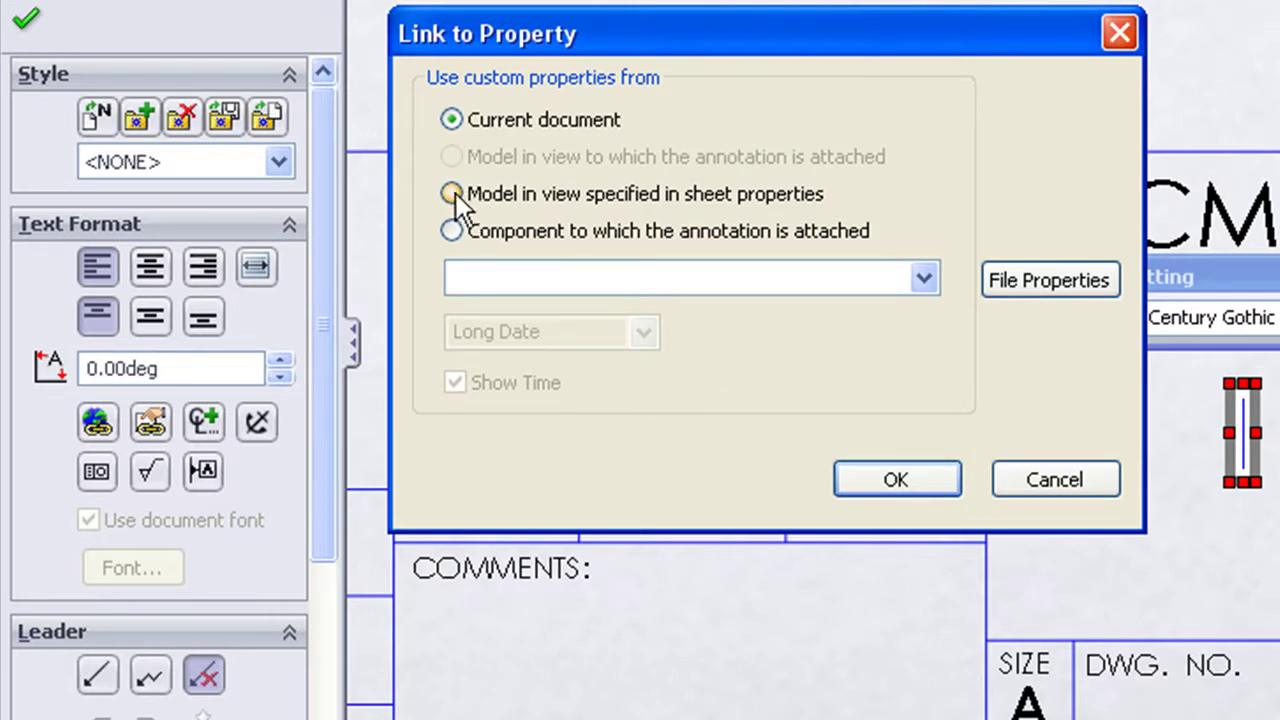
pyautogui.click(452, 194)
pyautogui.click(923, 280)
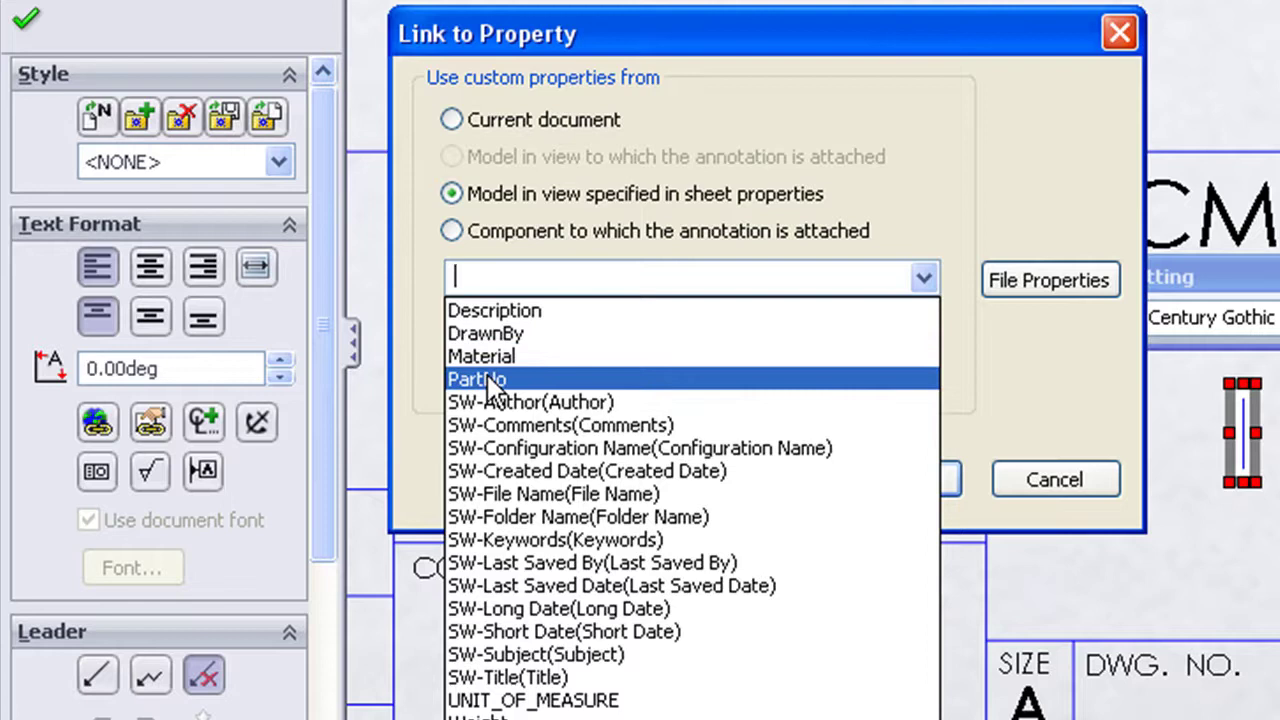
pyautogui.click(489, 312)
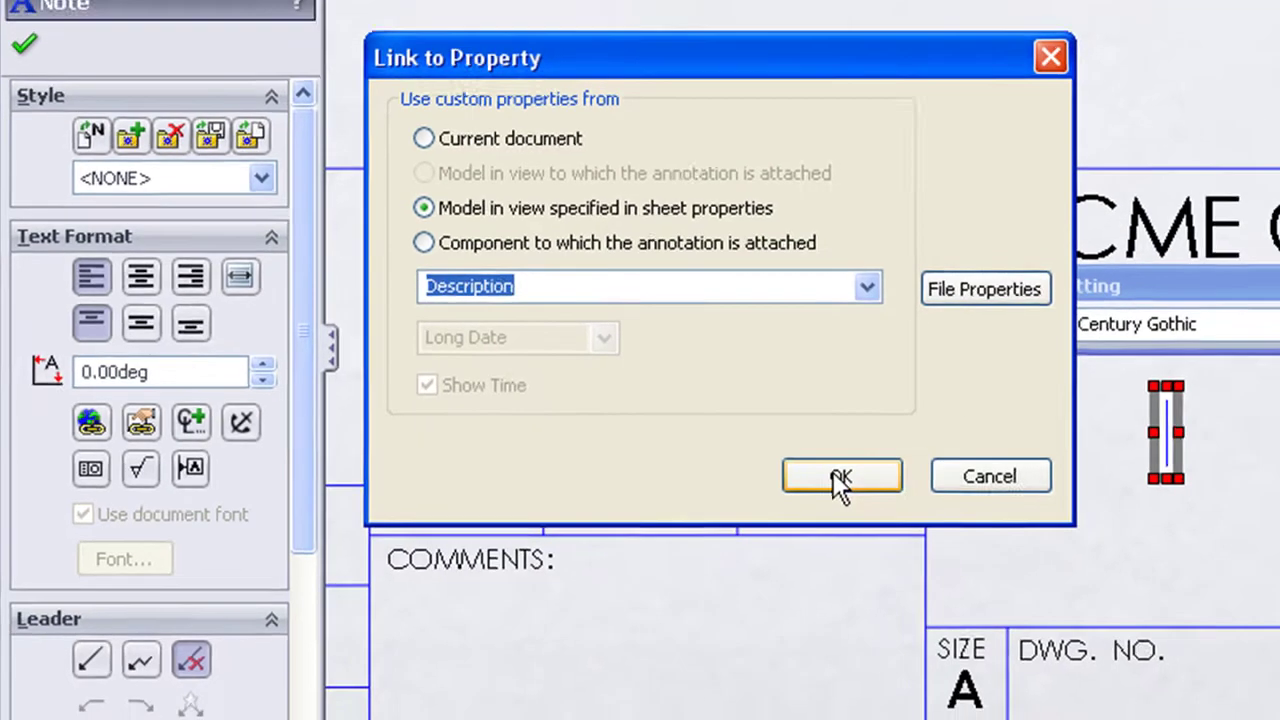
pyautogui.click(896, 479)
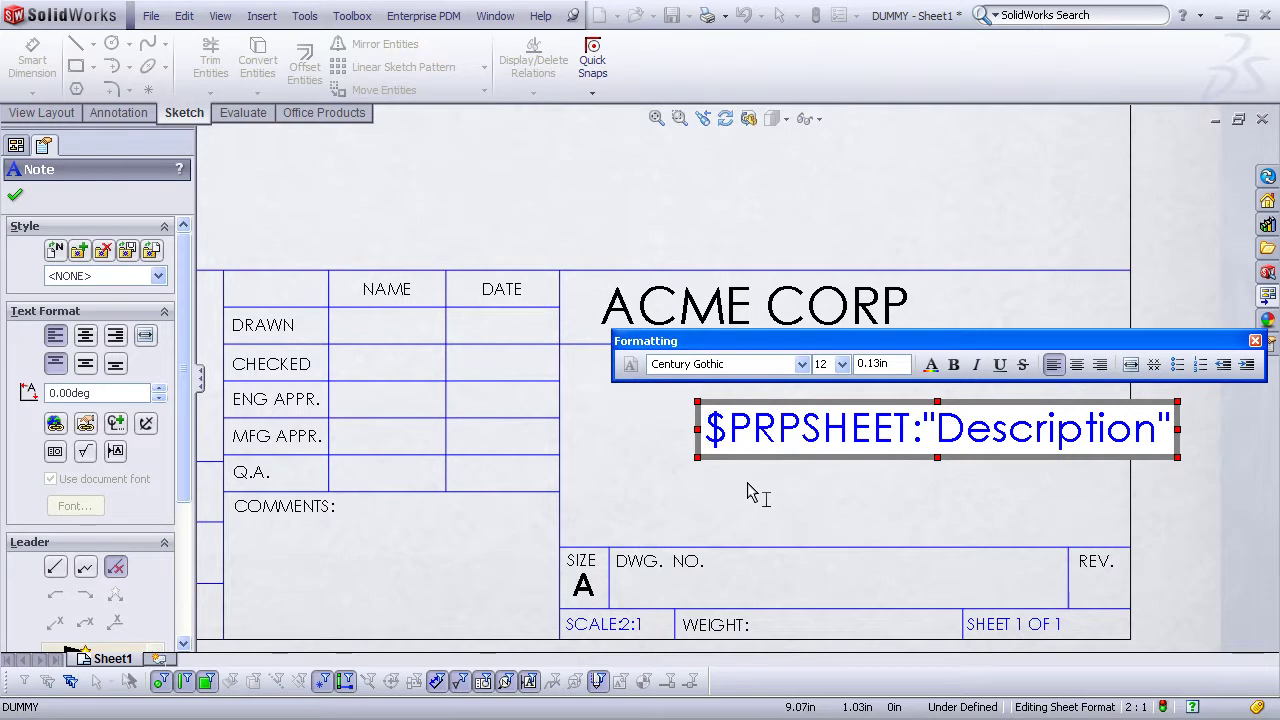
# Step: Finish the linked description note so it shows XXXX, then deselect it
pyautogui.click(812, 481)
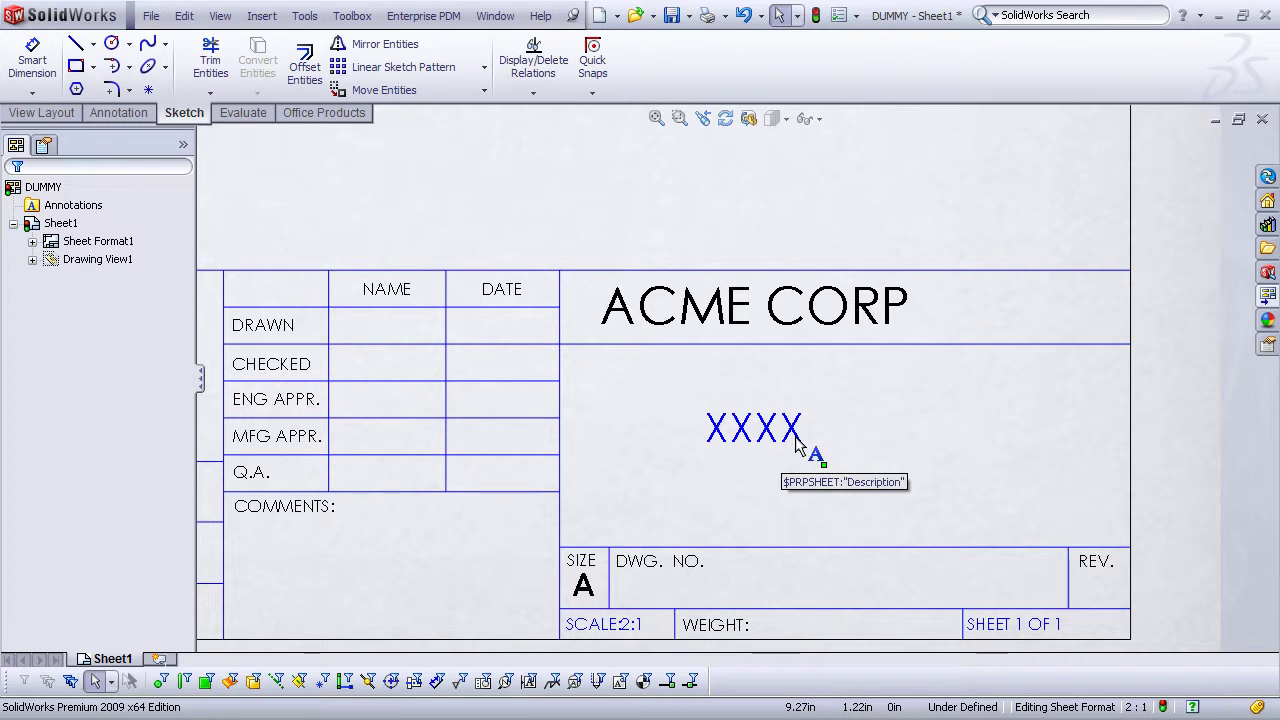
pyautogui.click(635, 399)
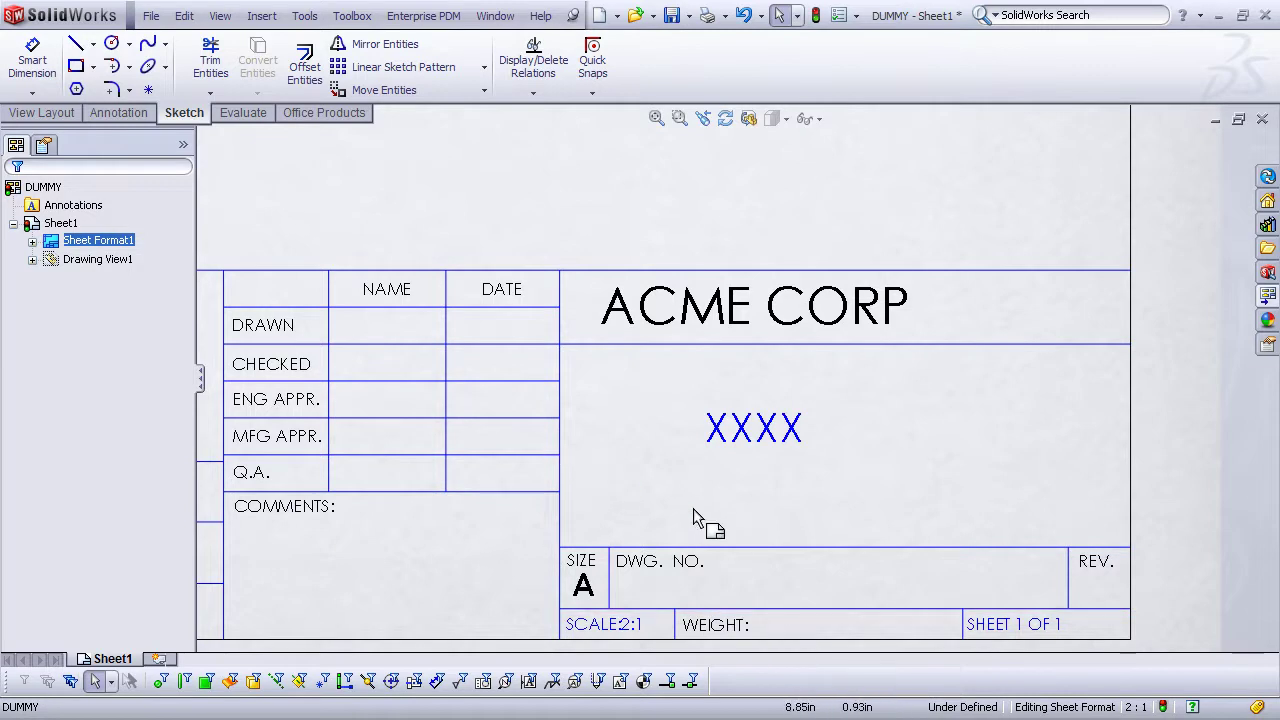
pyautogui.click(121, 113)
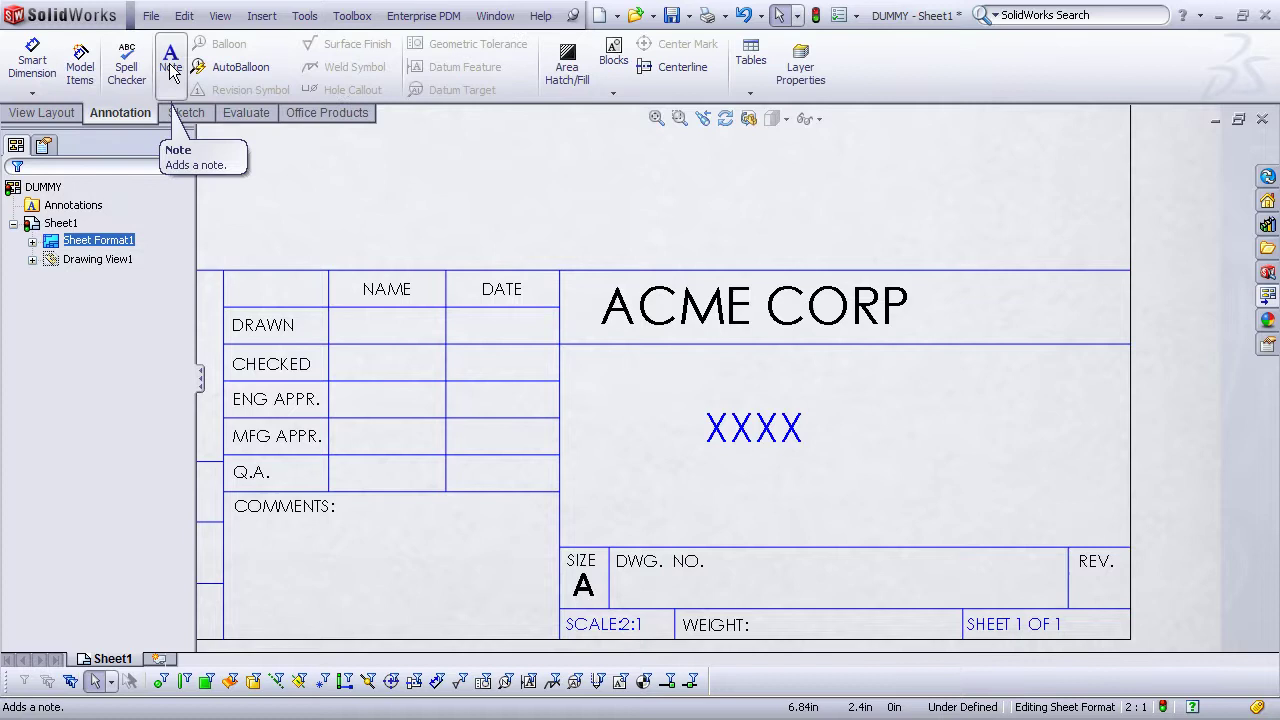
# Step: Add a note in the DRAWN name cell linked to the DrawnBy property, showing ABC
pyautogui.click(171, 66)
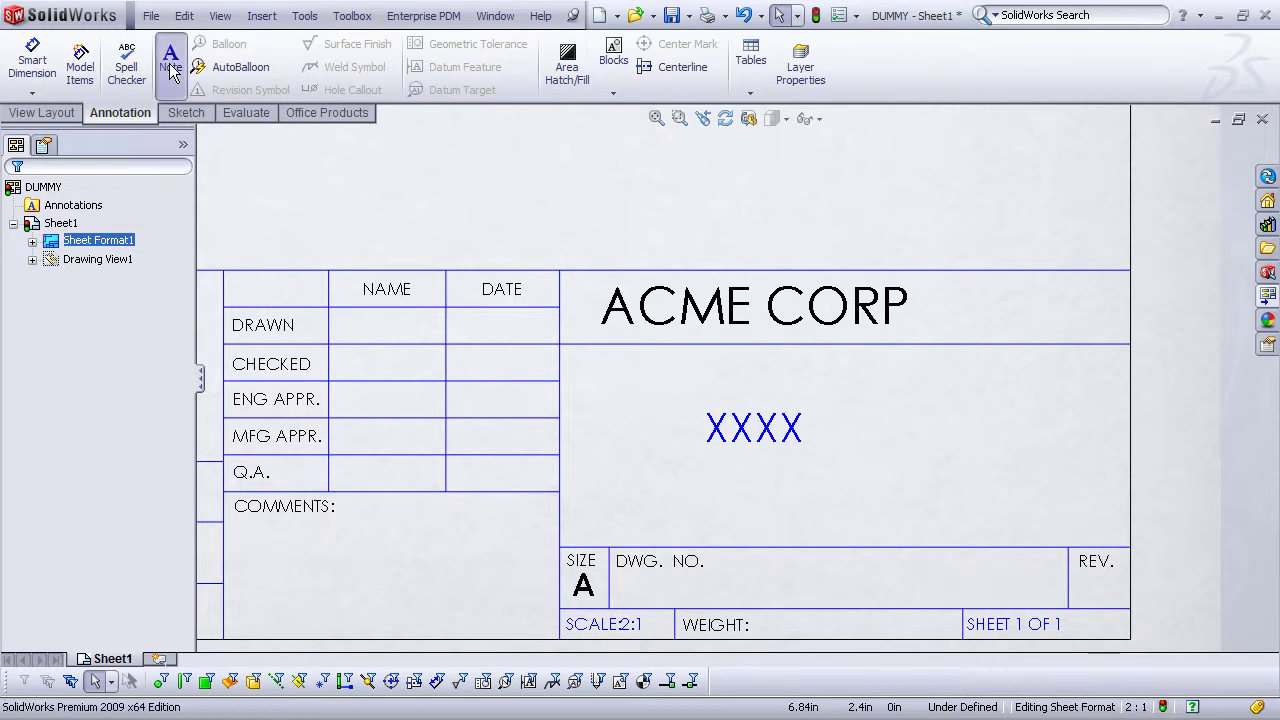
pyautogui.click(344, 328)
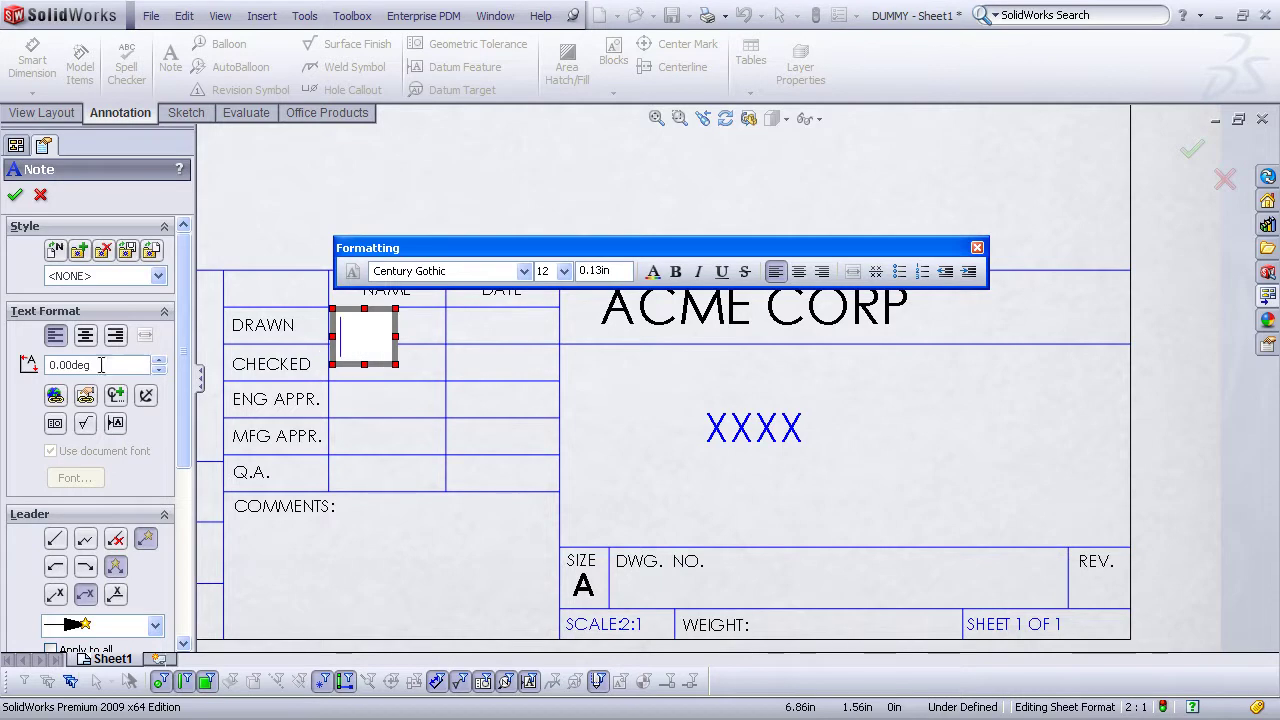
pyautogui.click(85, 396)
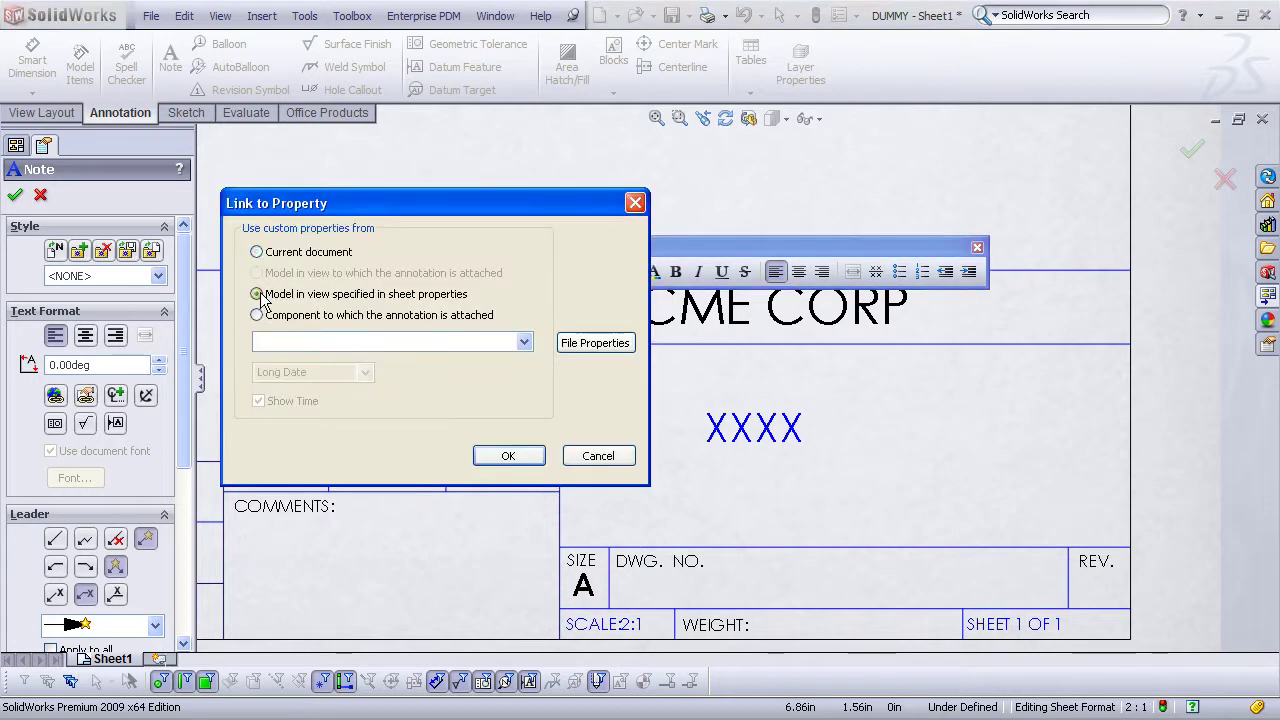
pyautogui.click(524, 342)
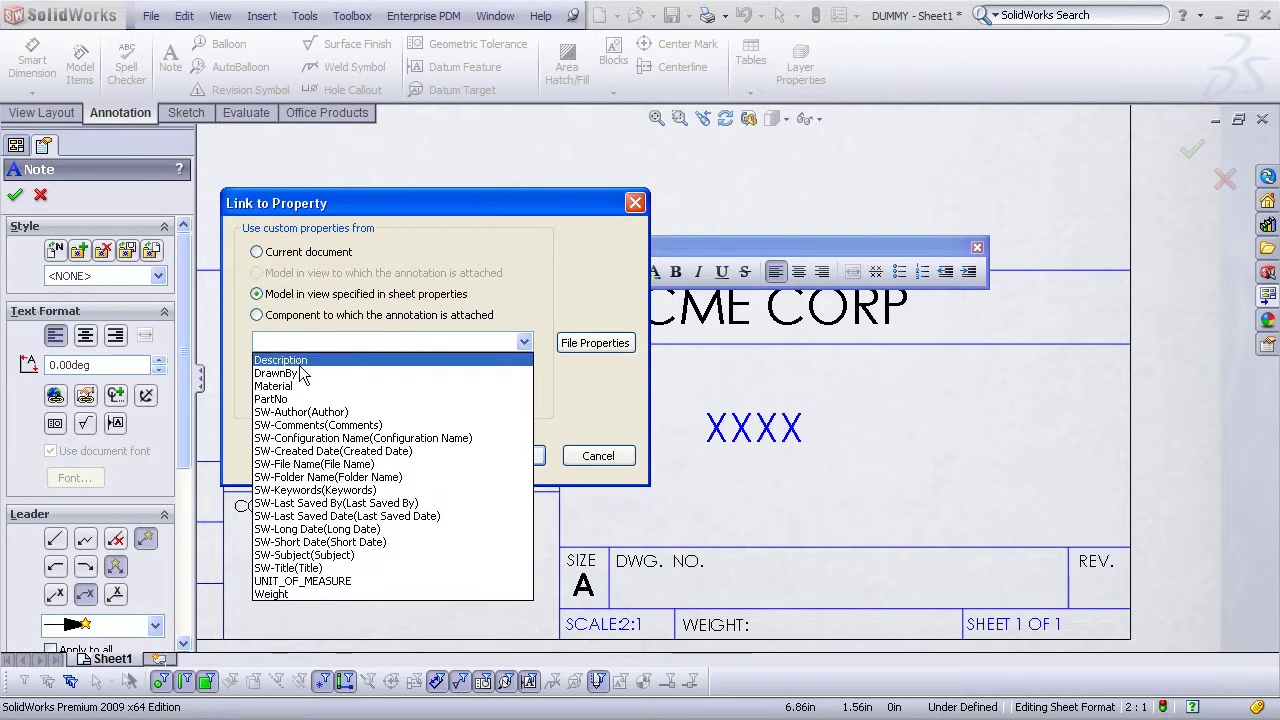
pyautogui.click(290, 373)
pyautogui.click(507, 456)
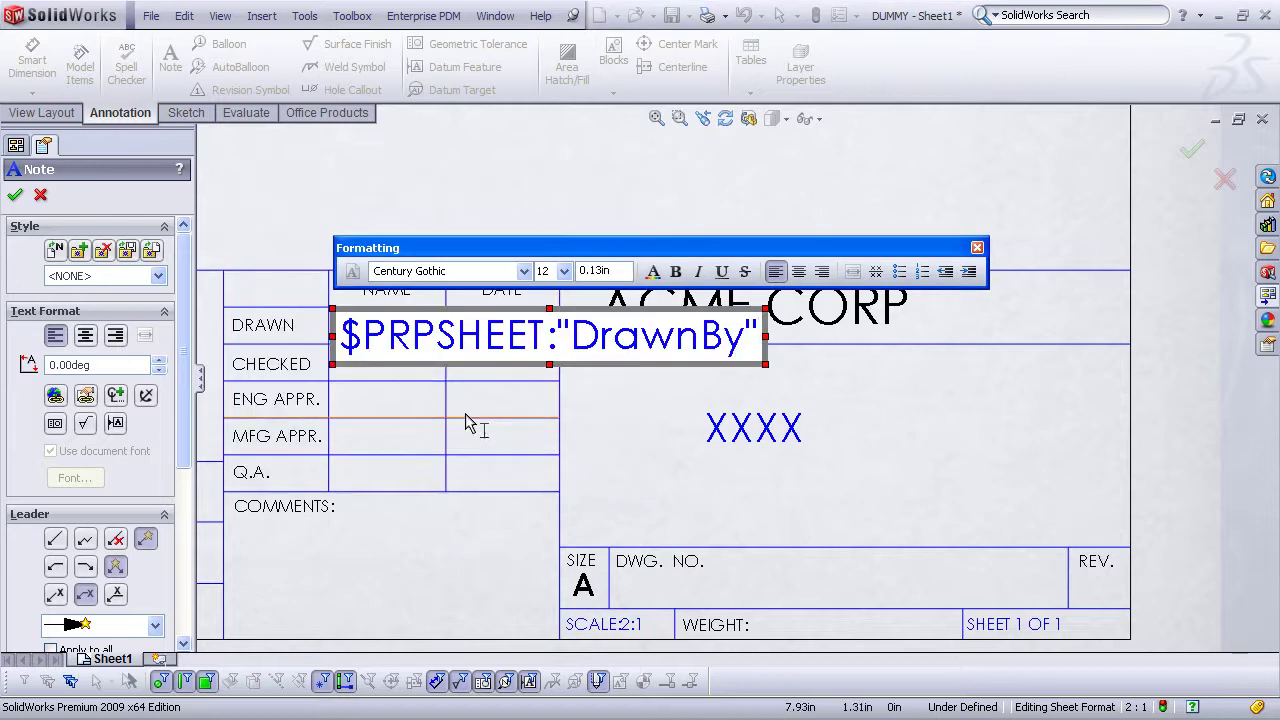
pyautogui.click(466, 423)
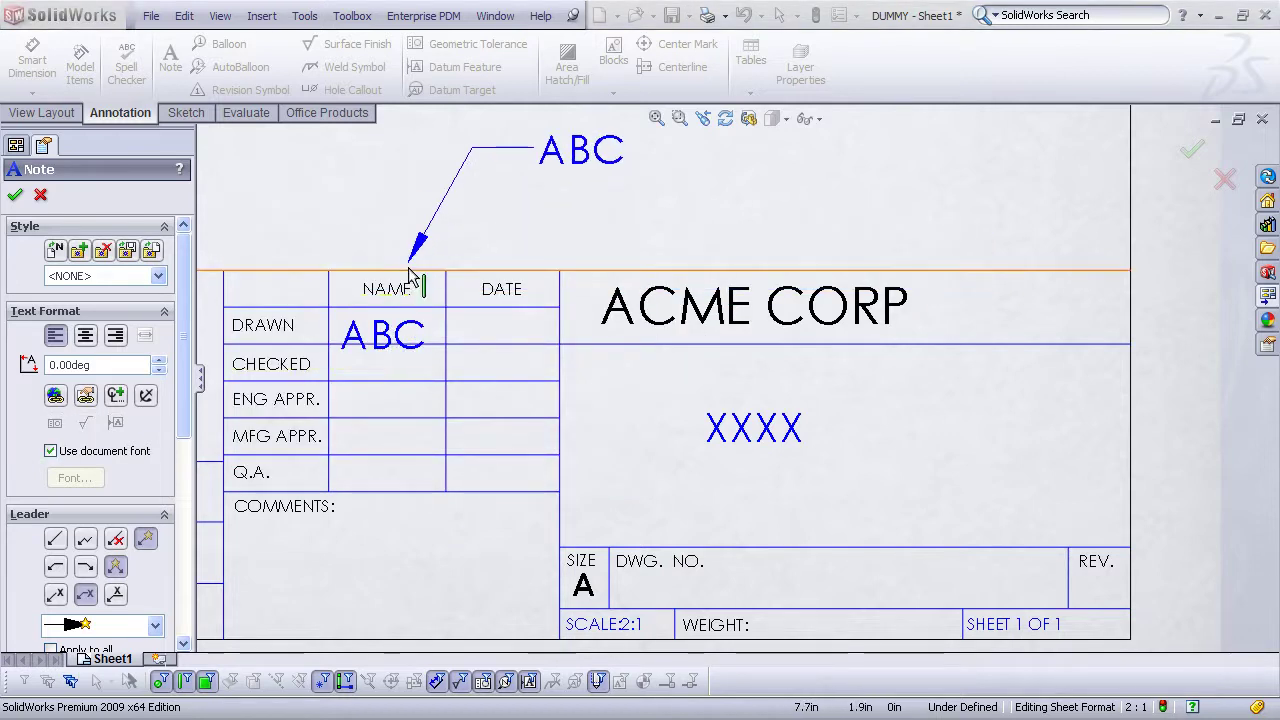
pyautogui.press('Escape')
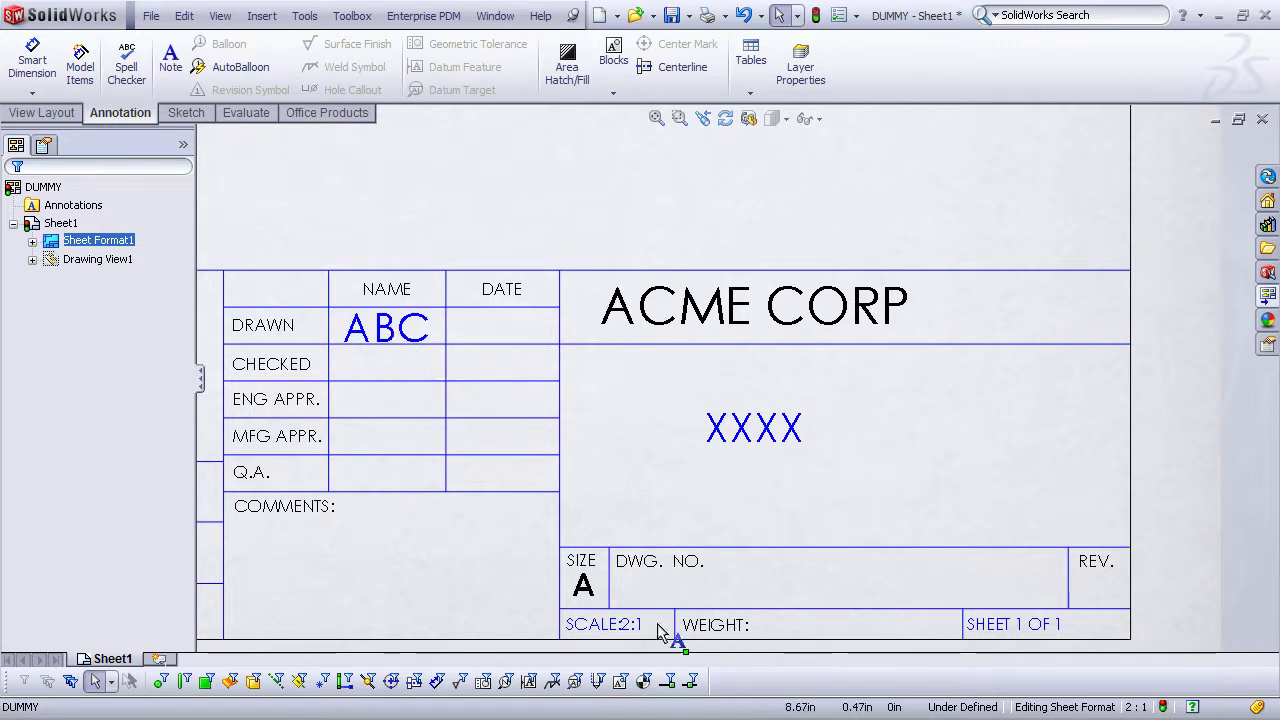
# Step: Add a note beside WEIGHT linked to the part's Weight property, showing 0.02
pyautogui.click(181, 64)
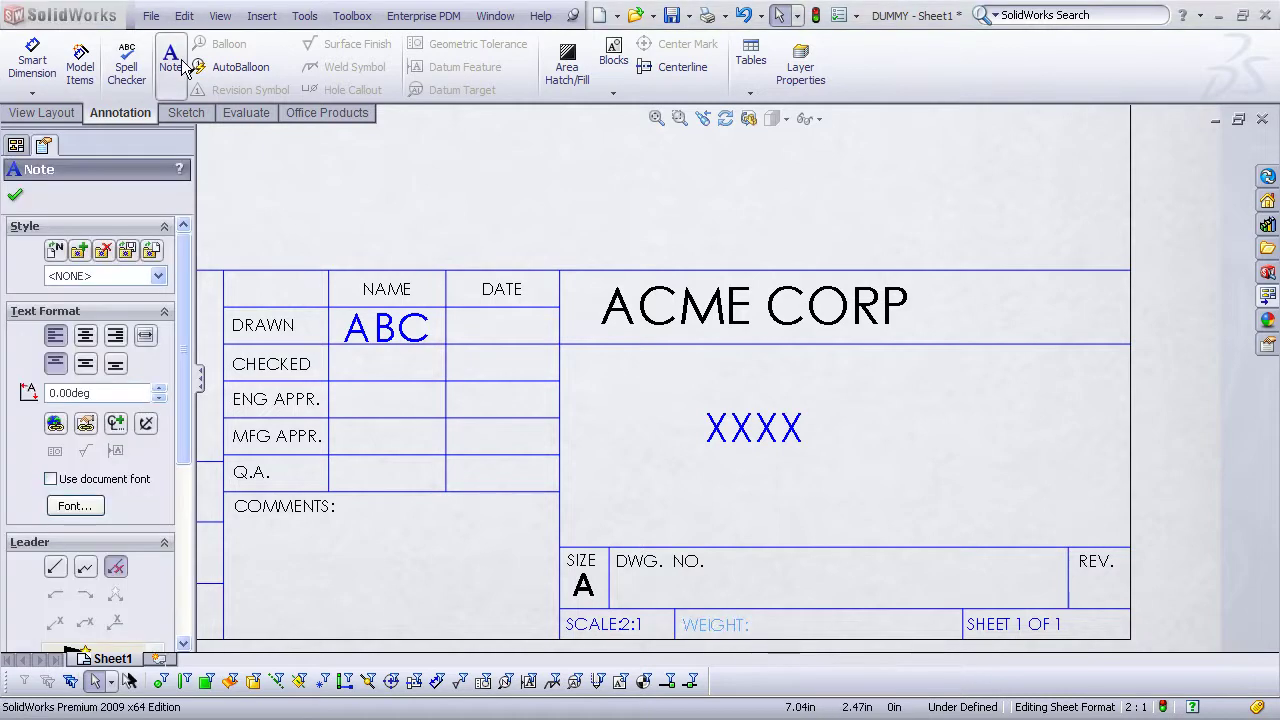
pyautogui.click(763, 622)
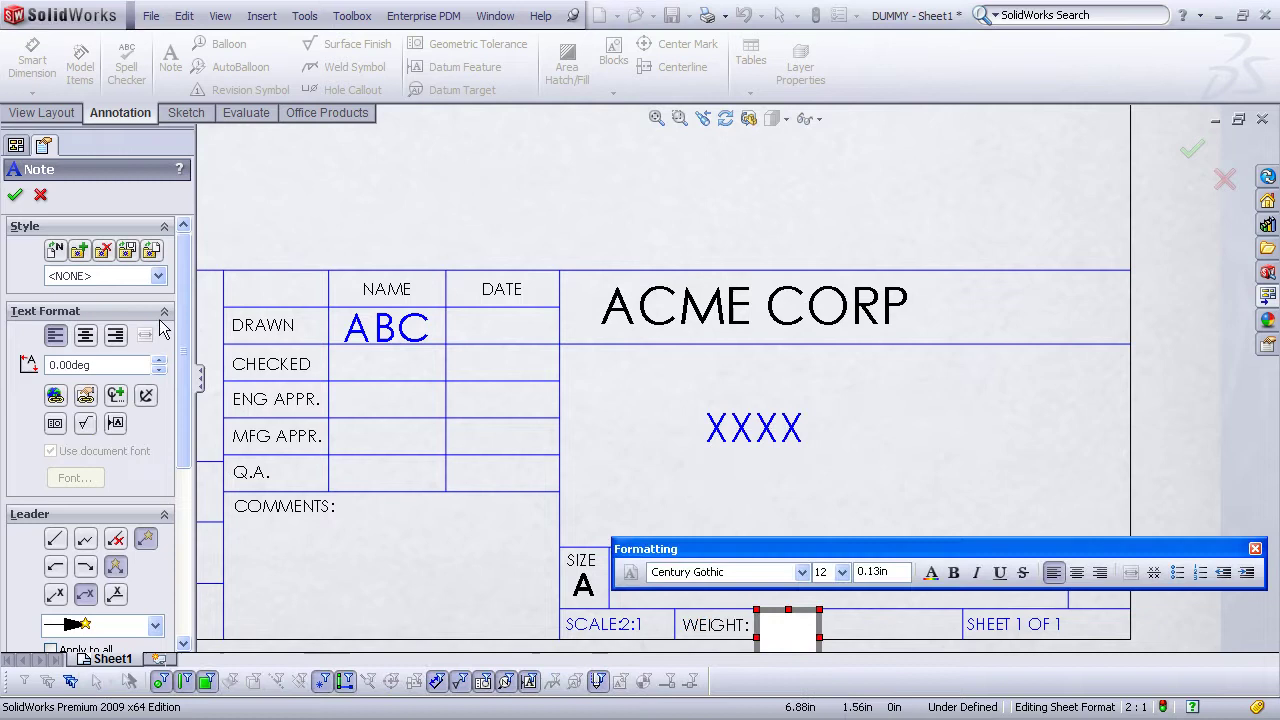
pyautogui.click(86, 397)
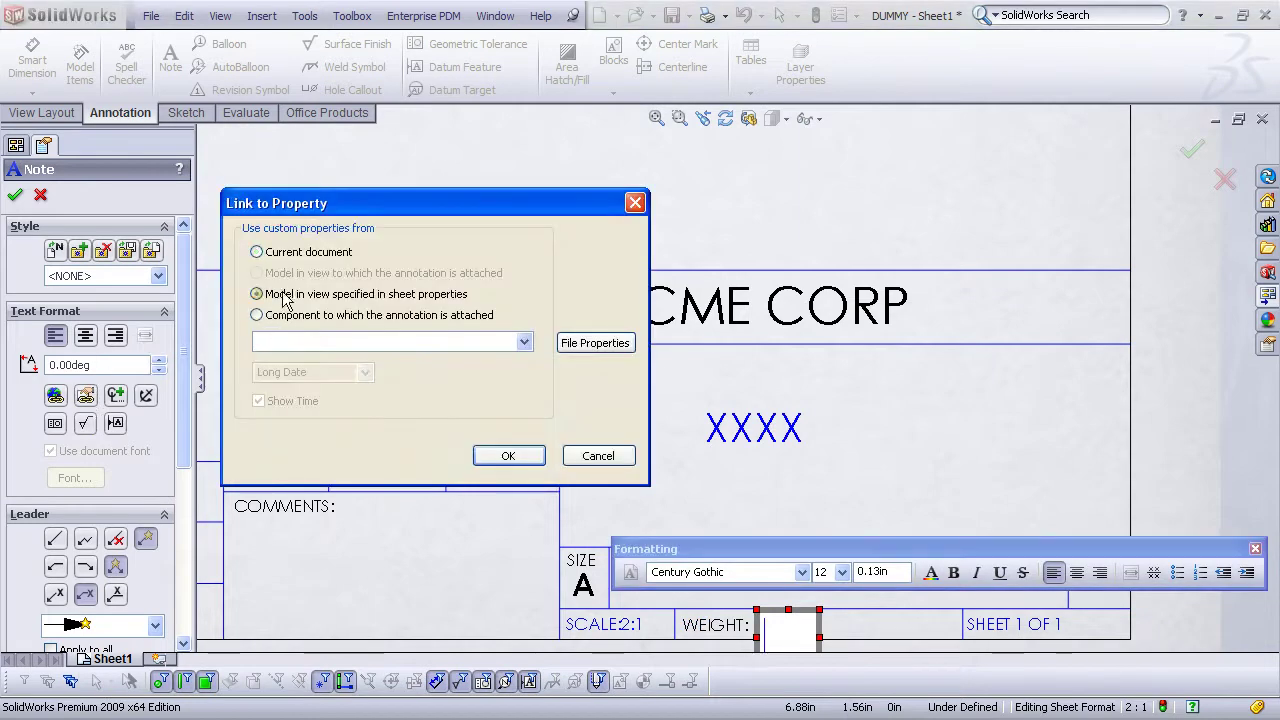
pyautogui.click(524, 342)
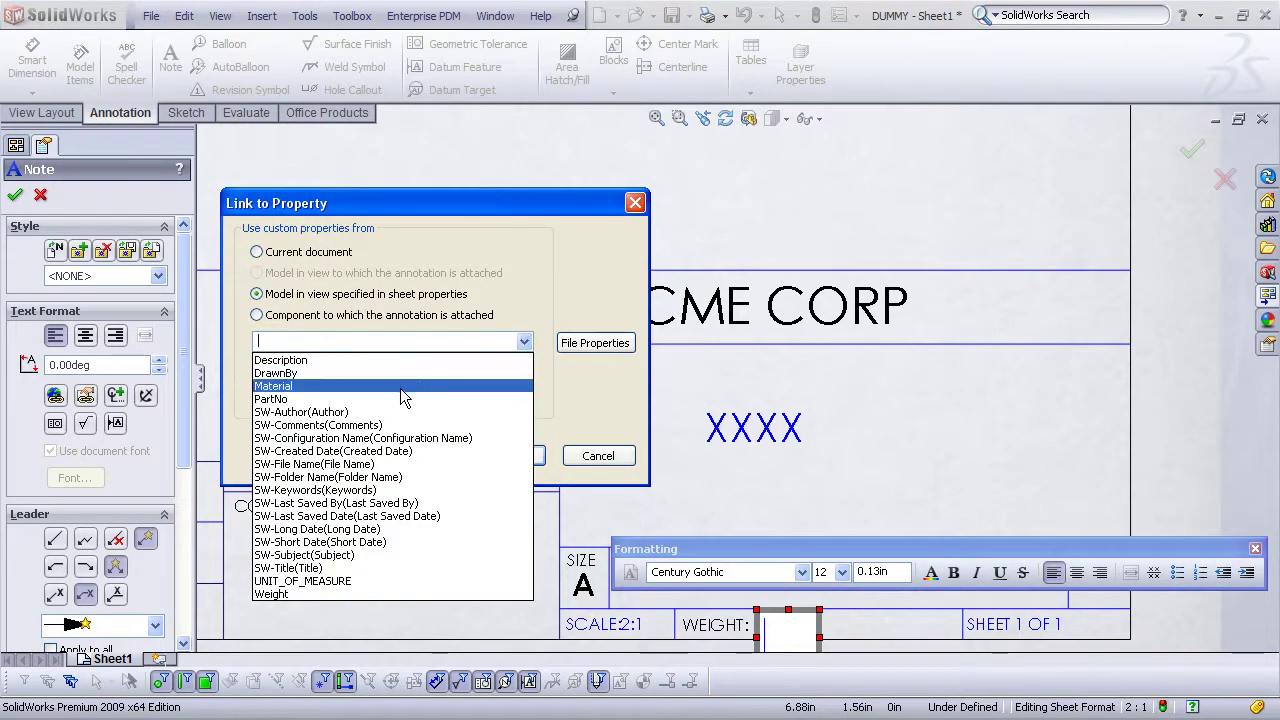
pyautogui.click(270, 595)
pyautogui.click(505, 456)
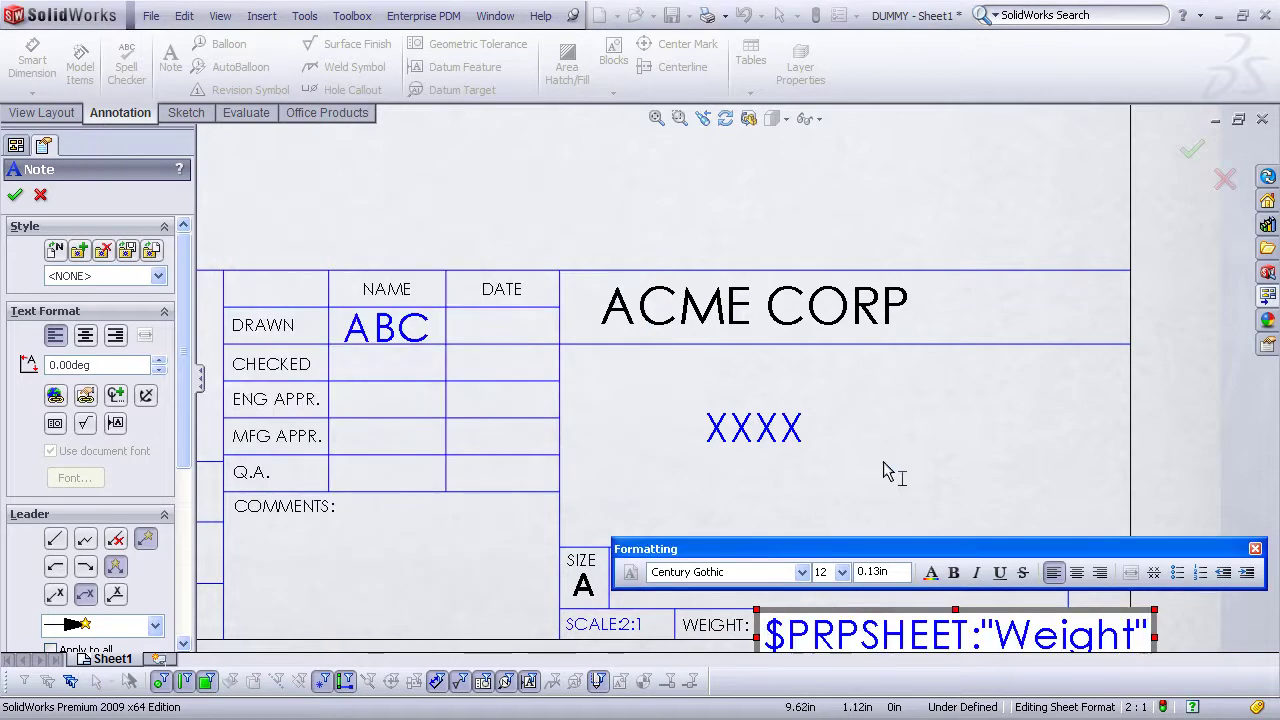
pyautogui.click(940, 462)
pyautogui.press('Escape')
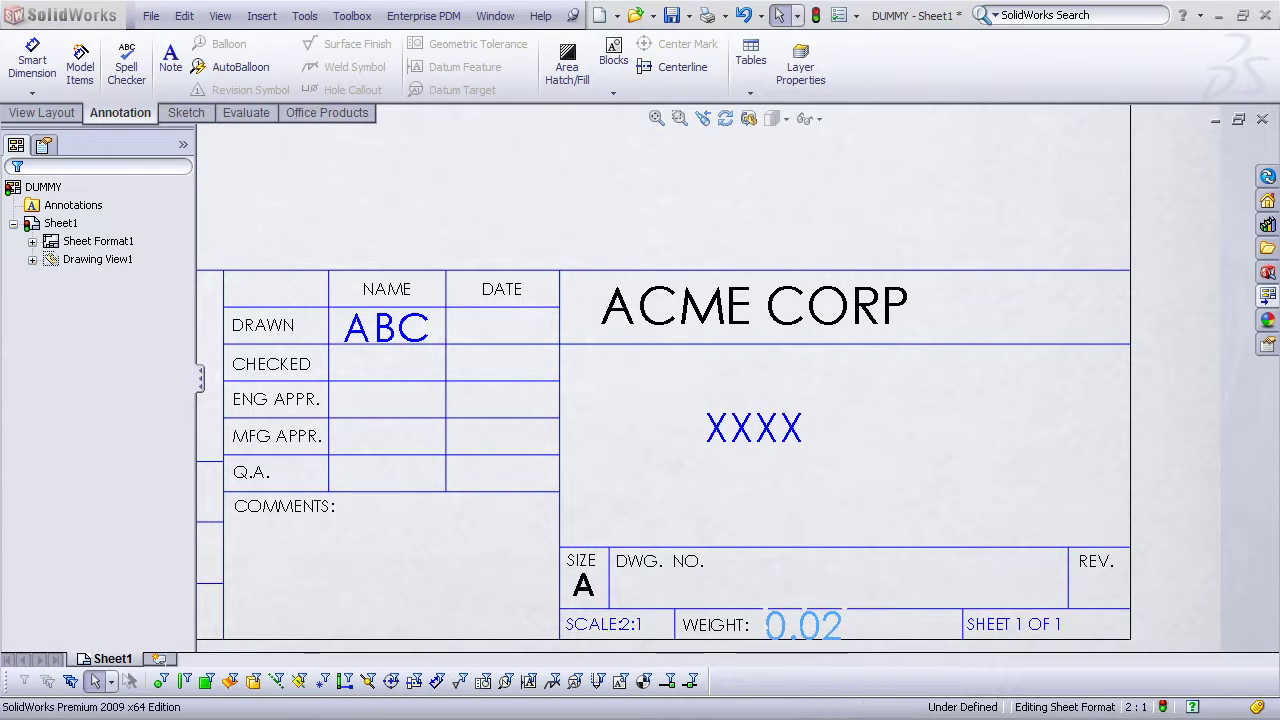
pyautogui.click(887, 457)
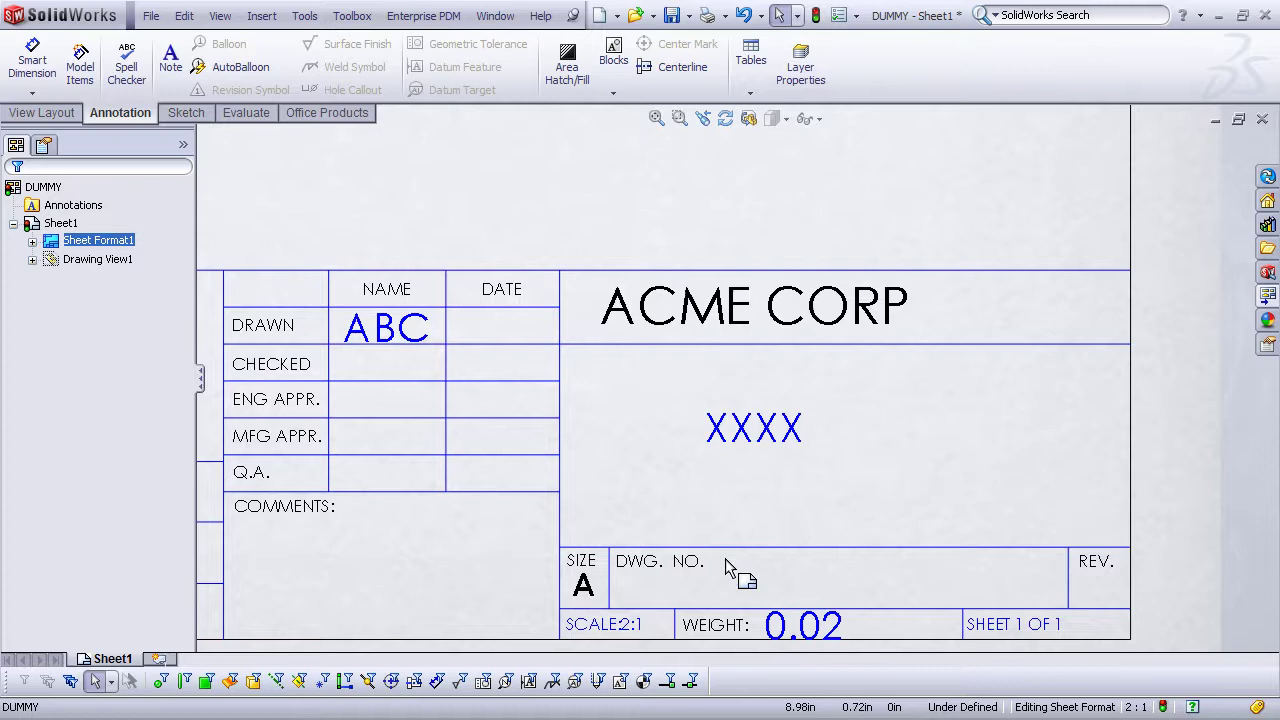
# Step: Add a note in the DWG. NO. cell linked to PartNo, showing XXX-XXXX
pyautogui.click(170, 60)
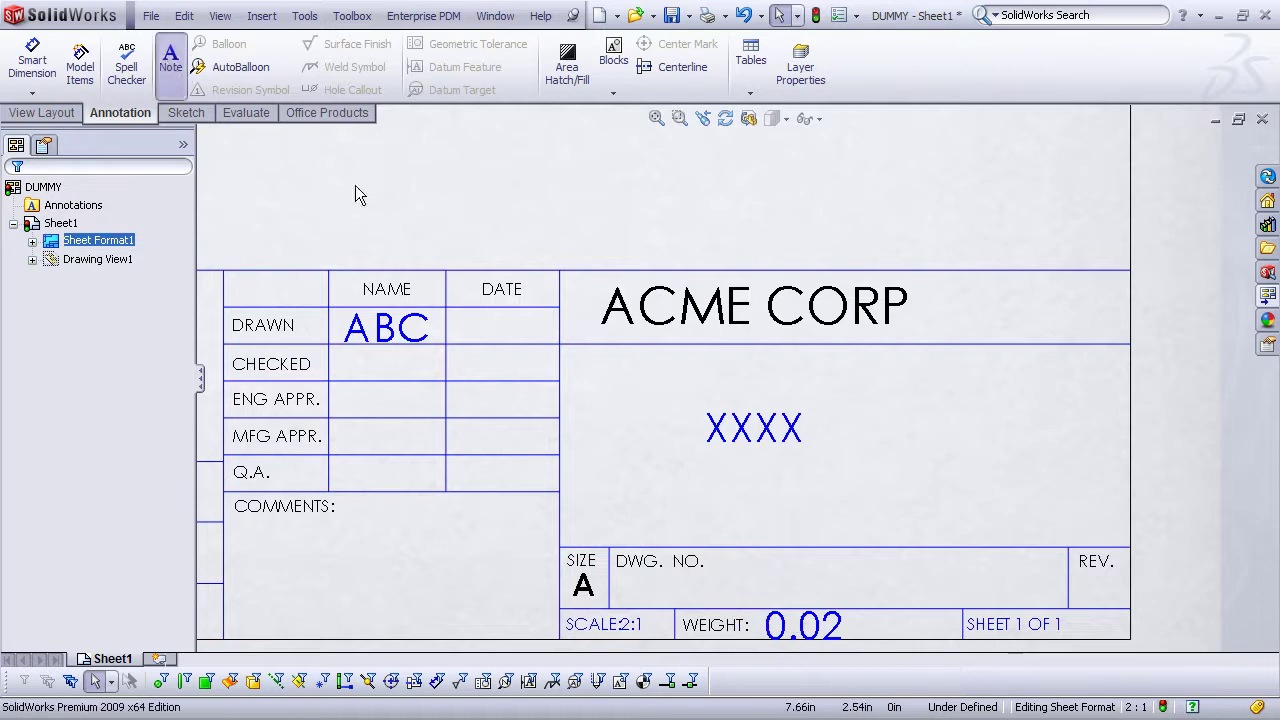
pyautogui.click(737, 566)
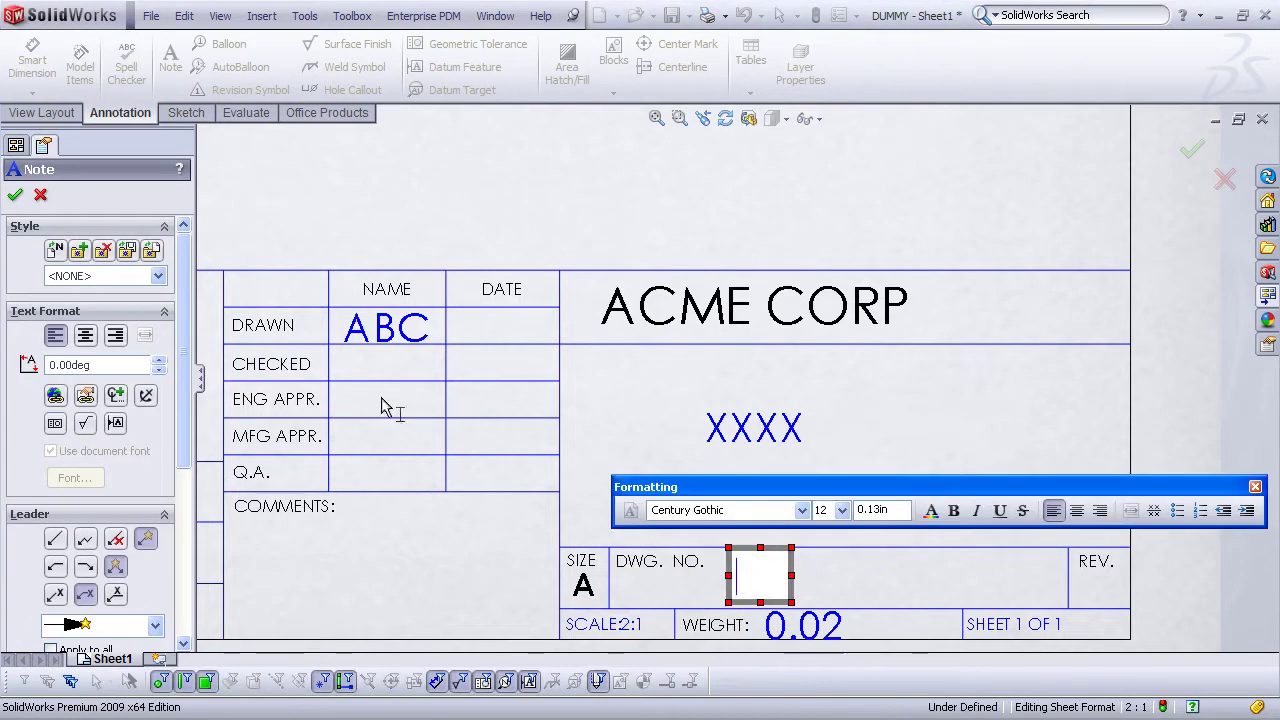
pyautogui.click(86, 396)
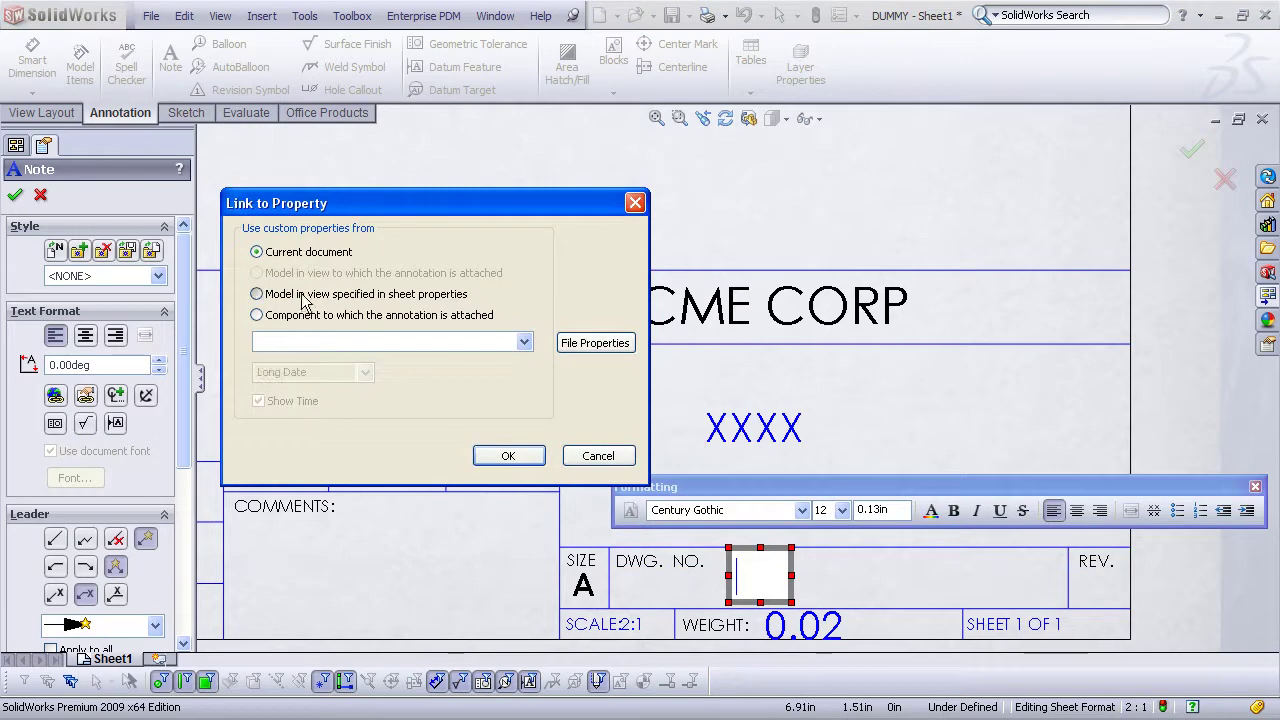
pyautogui.click(511, 343)
pyautogui.click(320, 397)
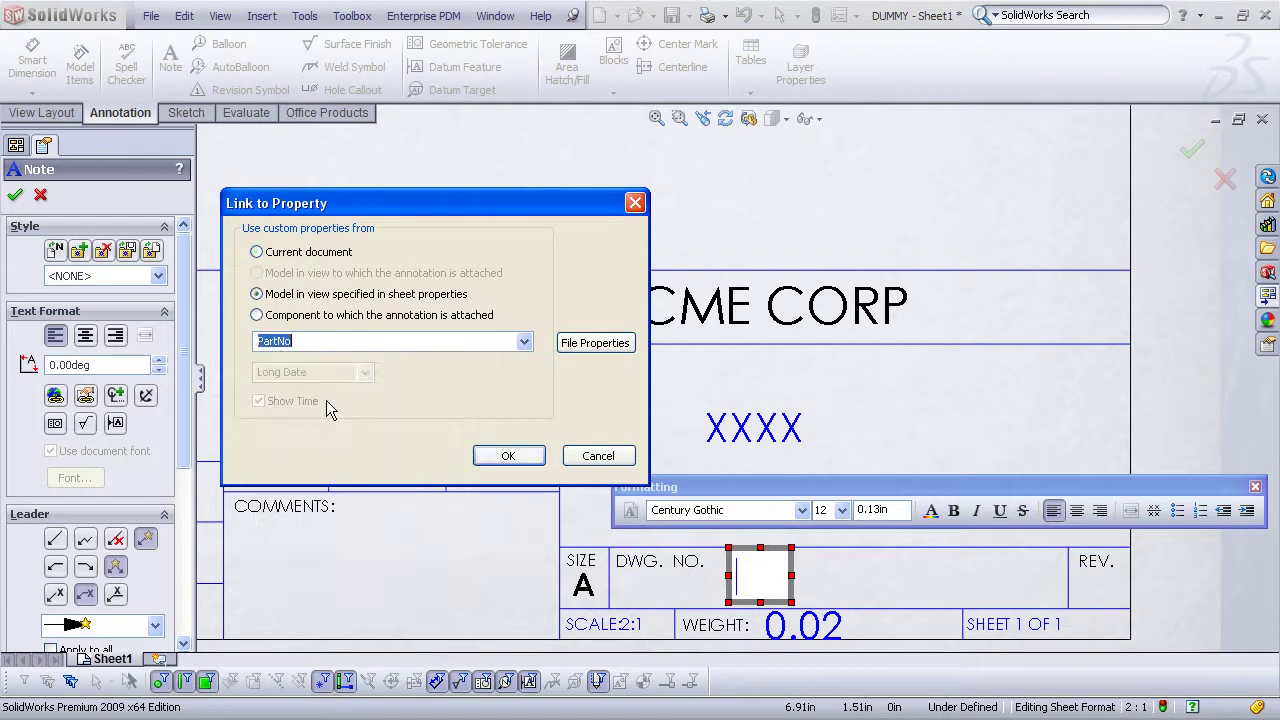
pyautogui.click(509, 456)
pyautogui.click(663, 213)
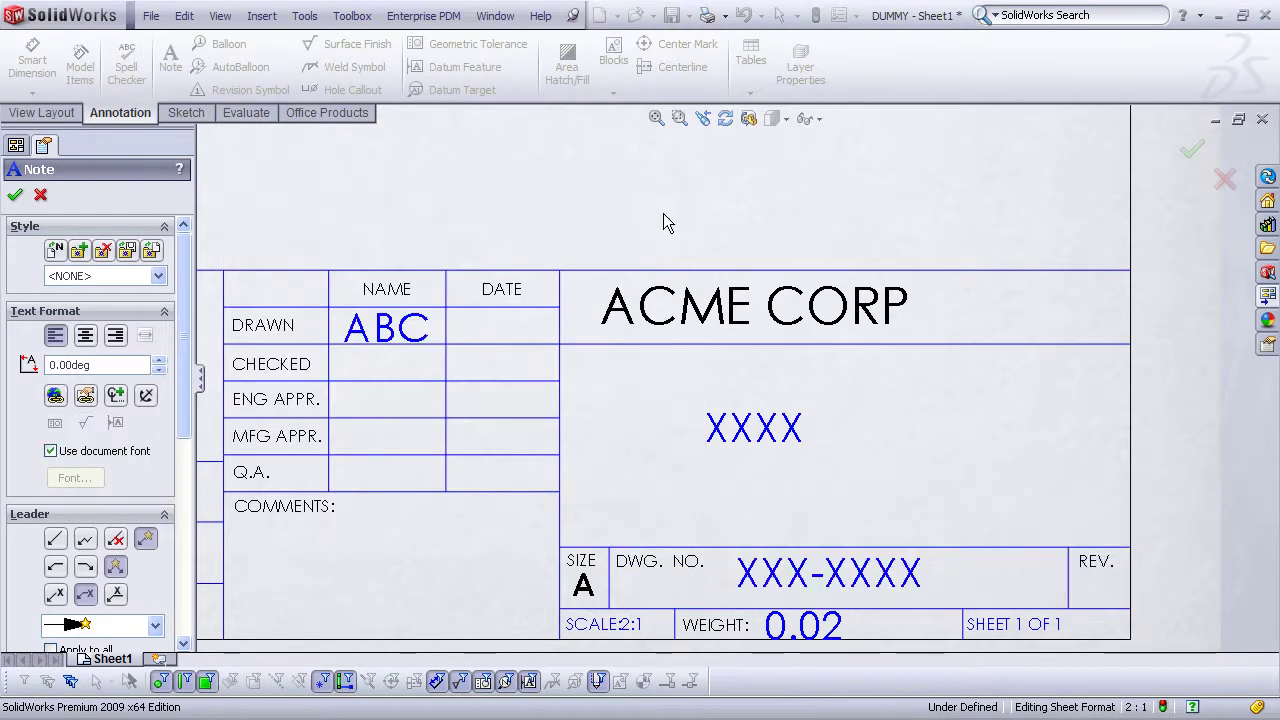
pyautogui.press('Escape')
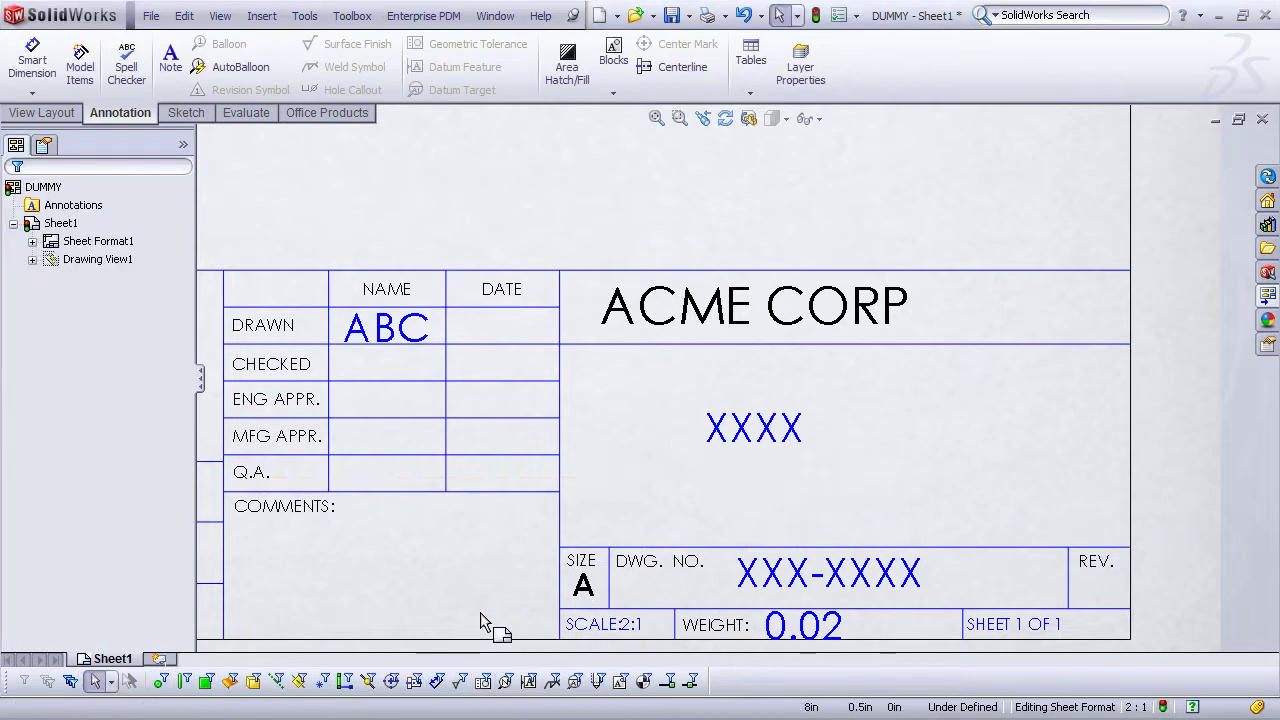
# Step: Relink the MATERIAL row's -- placeholder note to the Material property, showing 1060 Alloy
pyautogui.click(657, 118)
pyautogui.click(680, 118)
pyautogui.moveTo(822, 553); pyautogui.dragTo(742, 616)
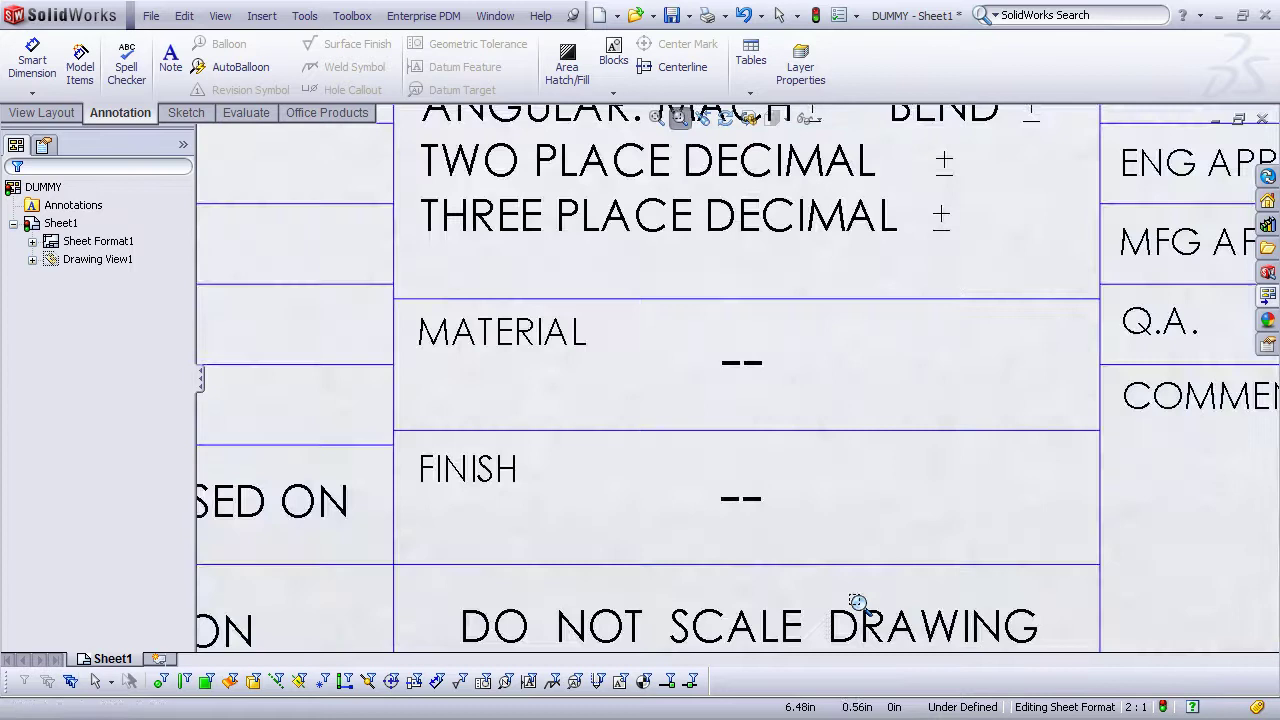
pyautogui.press('Escape')
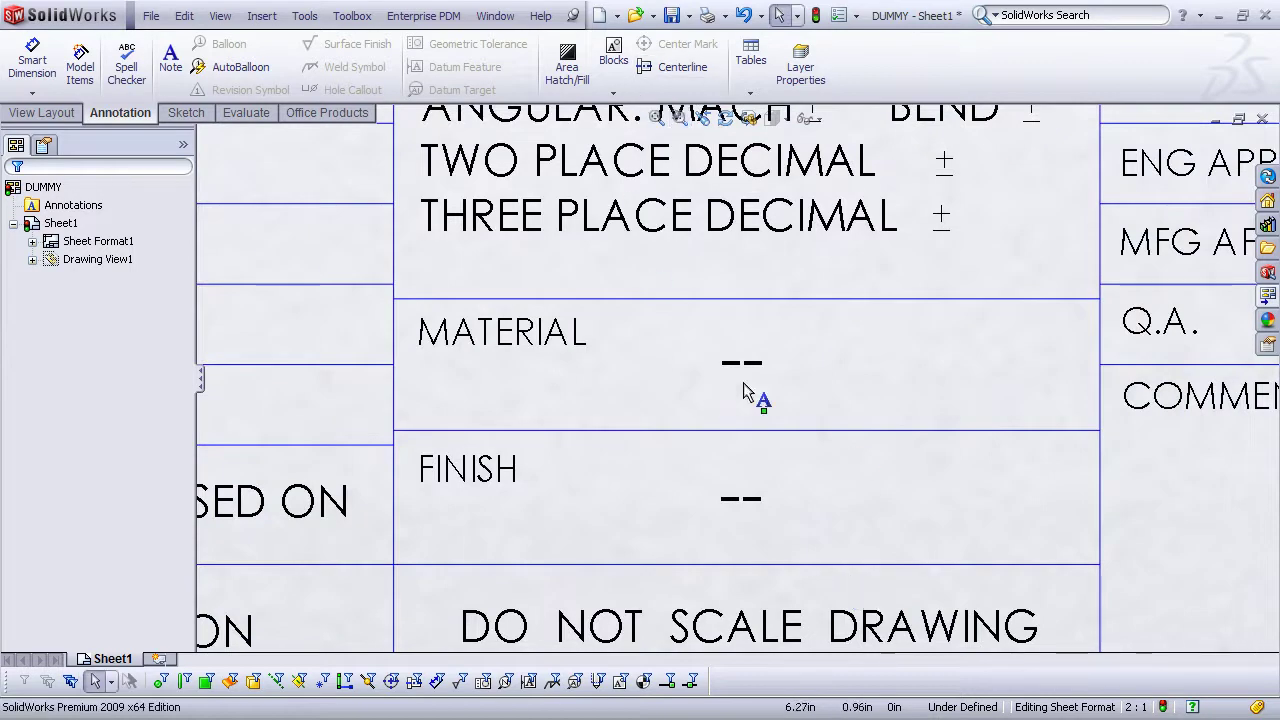
pyautogui.doubleClick(745, 372)
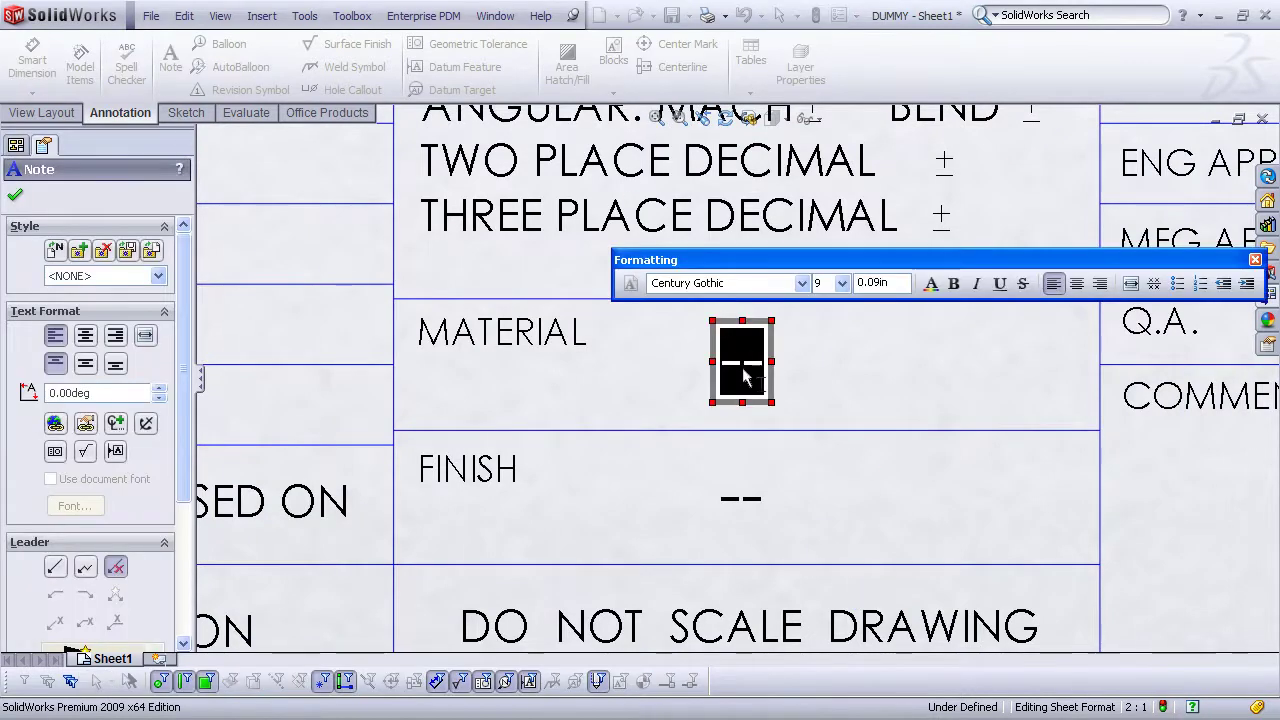
pyautogui.click(88, 428)
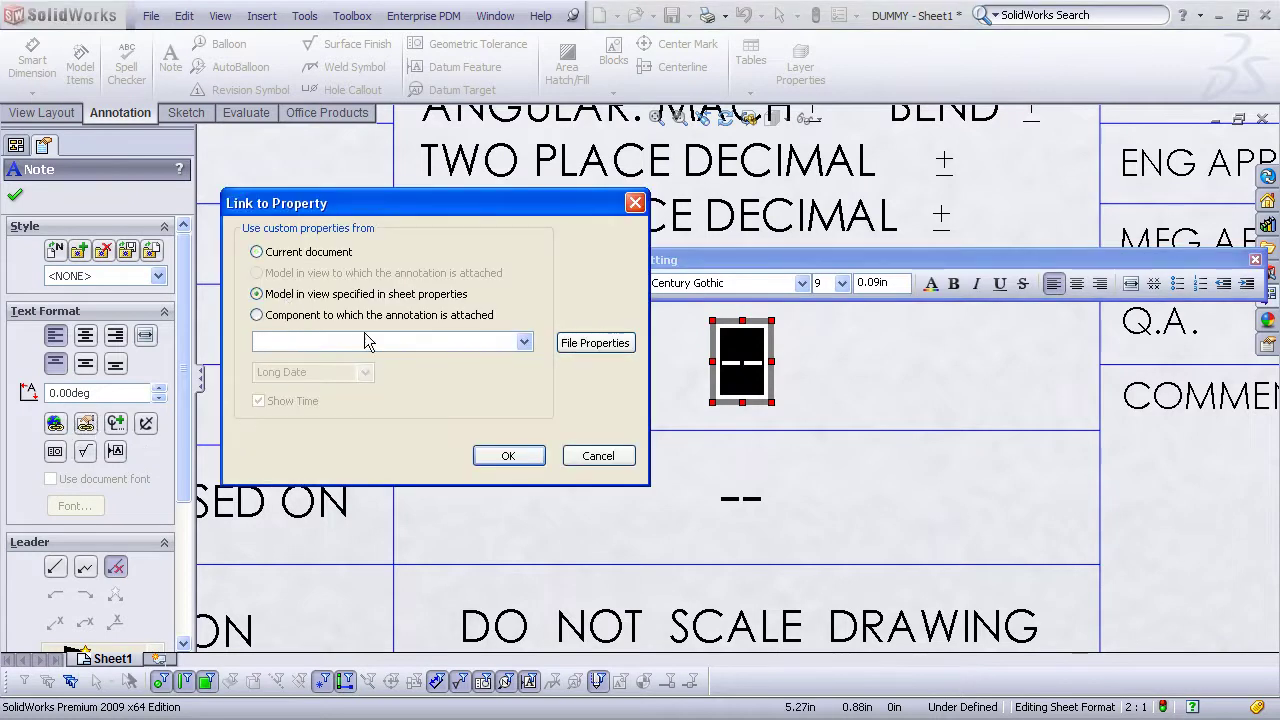
pyautogui.click(523, 342)
pyautogui.click(322, 387)
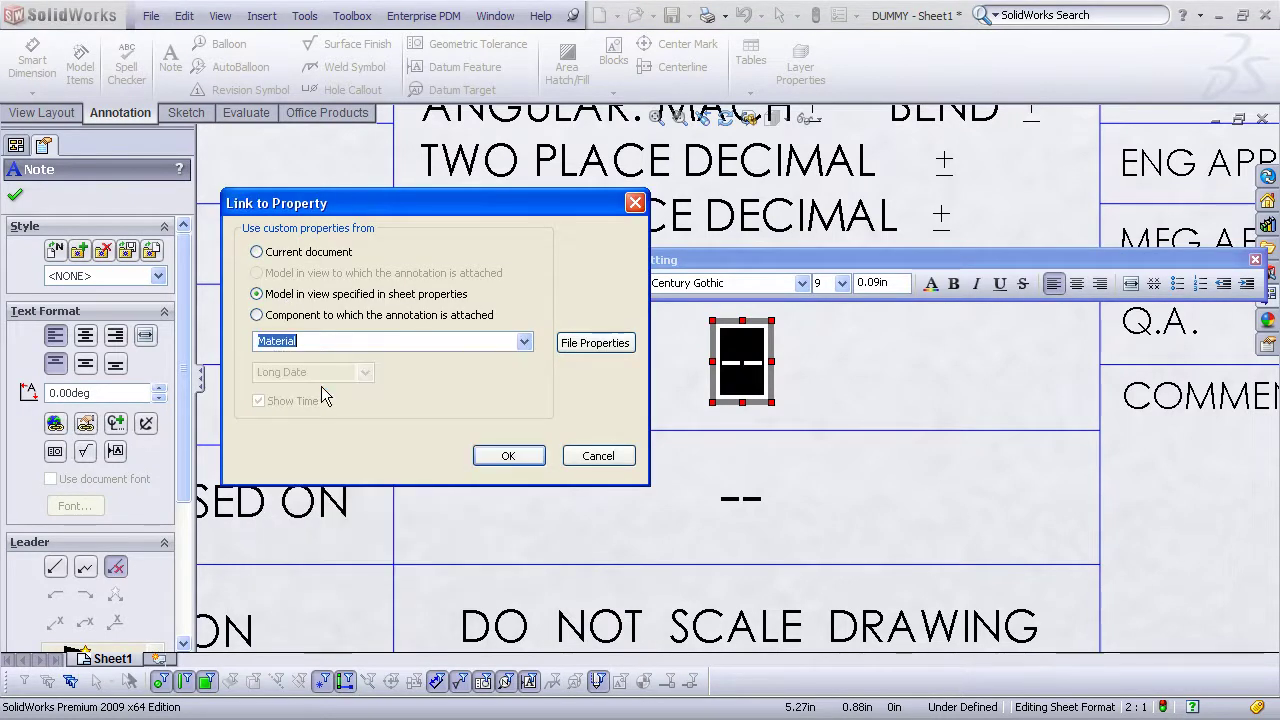
pyautogui.click(508, 455)
pyautogui.click(560, 385)
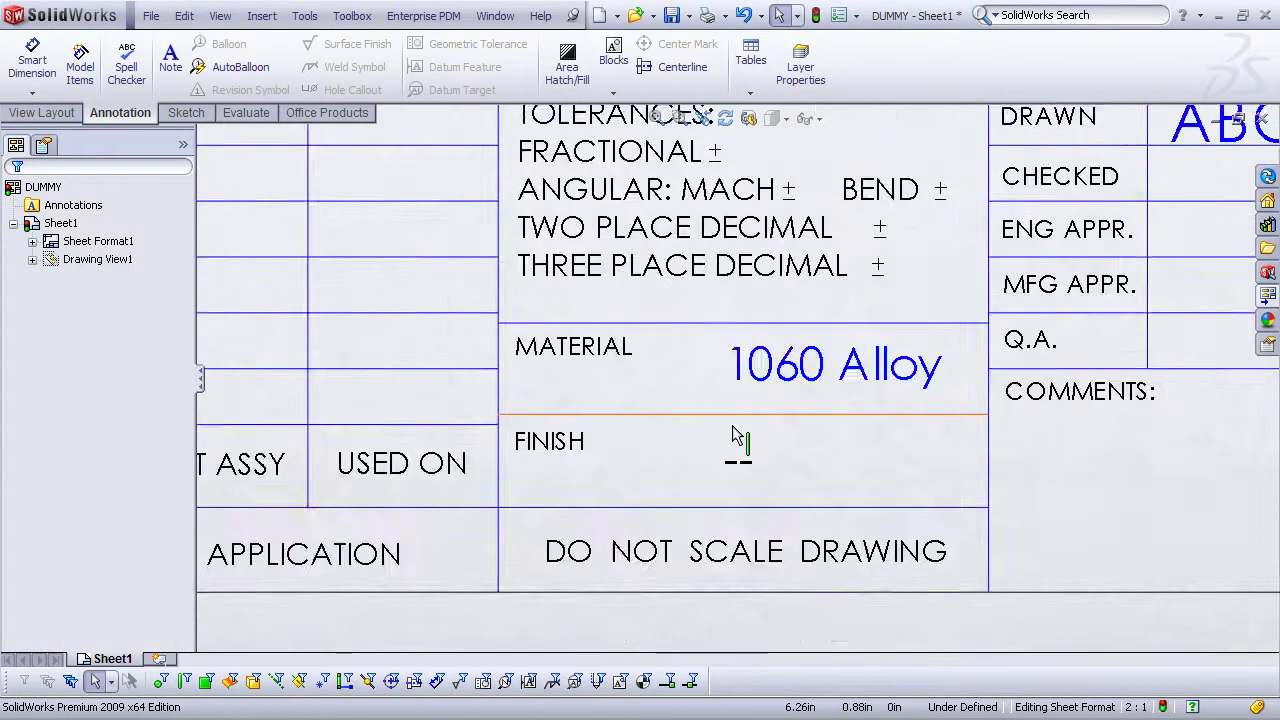
# Step: Zoom to the title block's lower-right corner showing the drawing number, weight and sheet count
pyautogui.scroll(4, 732, 425)
pyautogui.scroll(2, 822, 440)
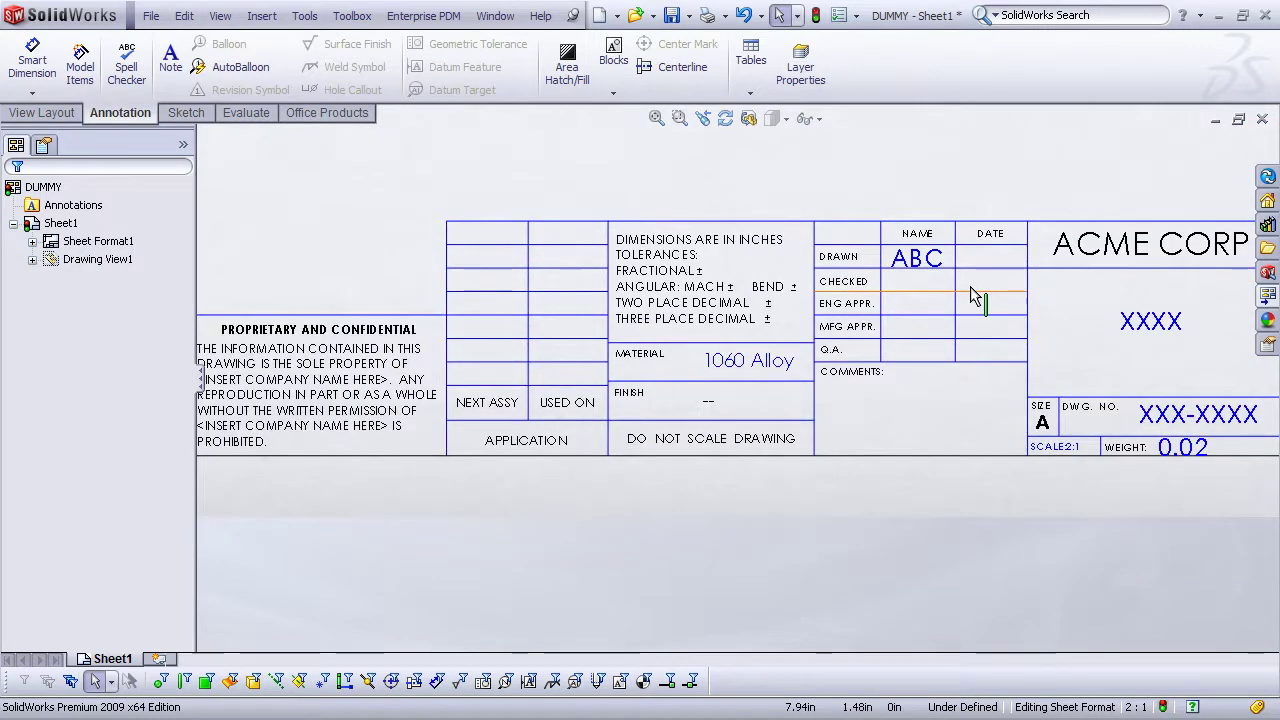
pyautogui.click(656, 118)
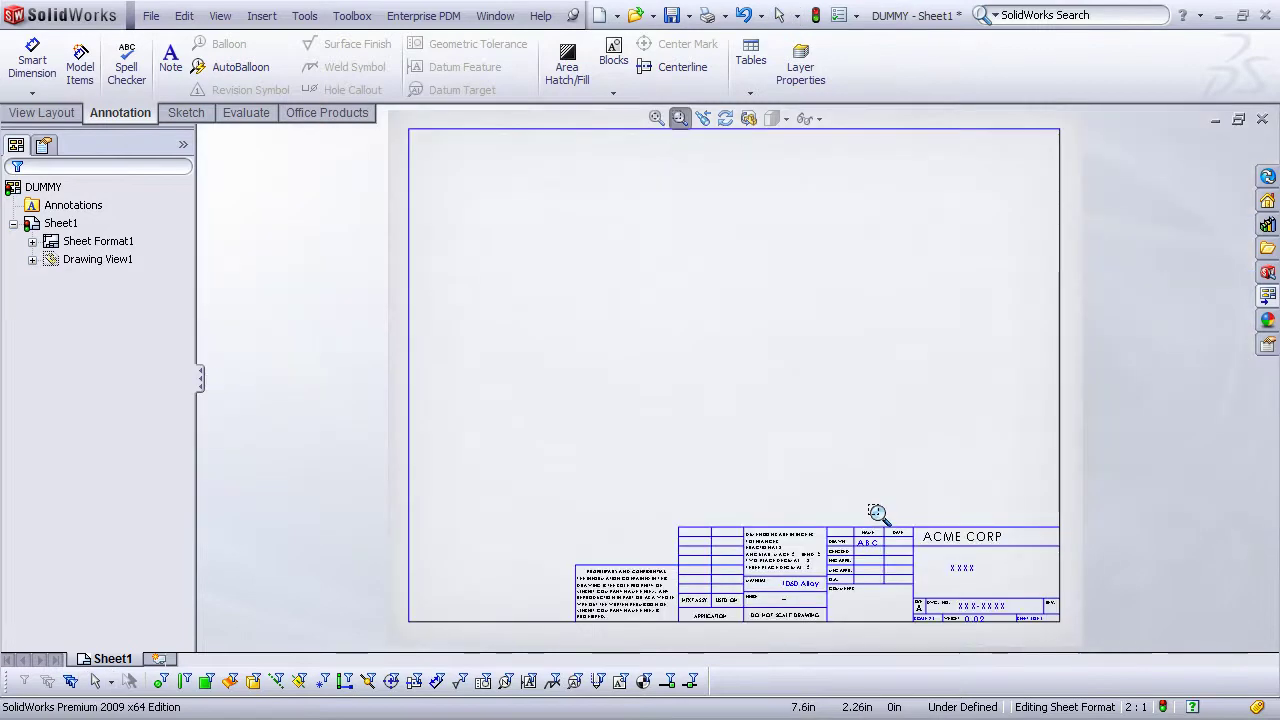
pyautogui.moveTo(988, 588); pyautogui.dragTo(1100, 650)
pyautogui.press('Escape')
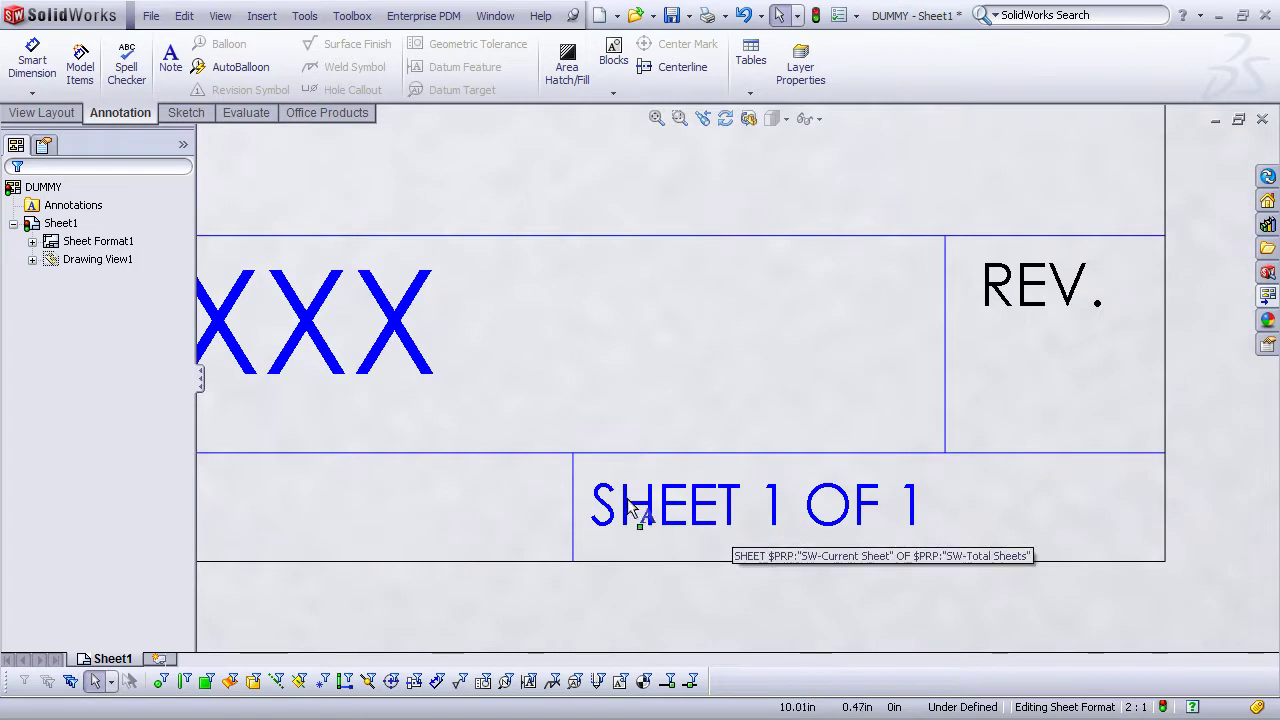
pyautogui.scroll(4, 674, 329)
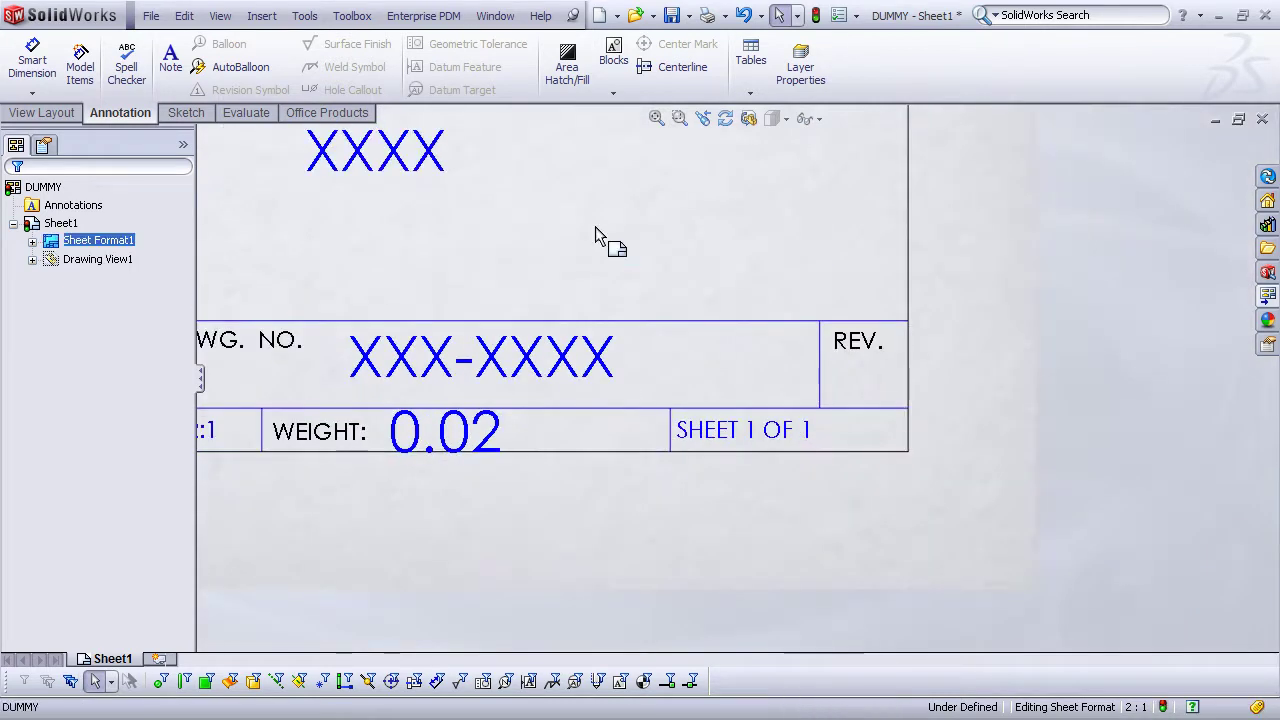
pyautogui.click(170, 58)
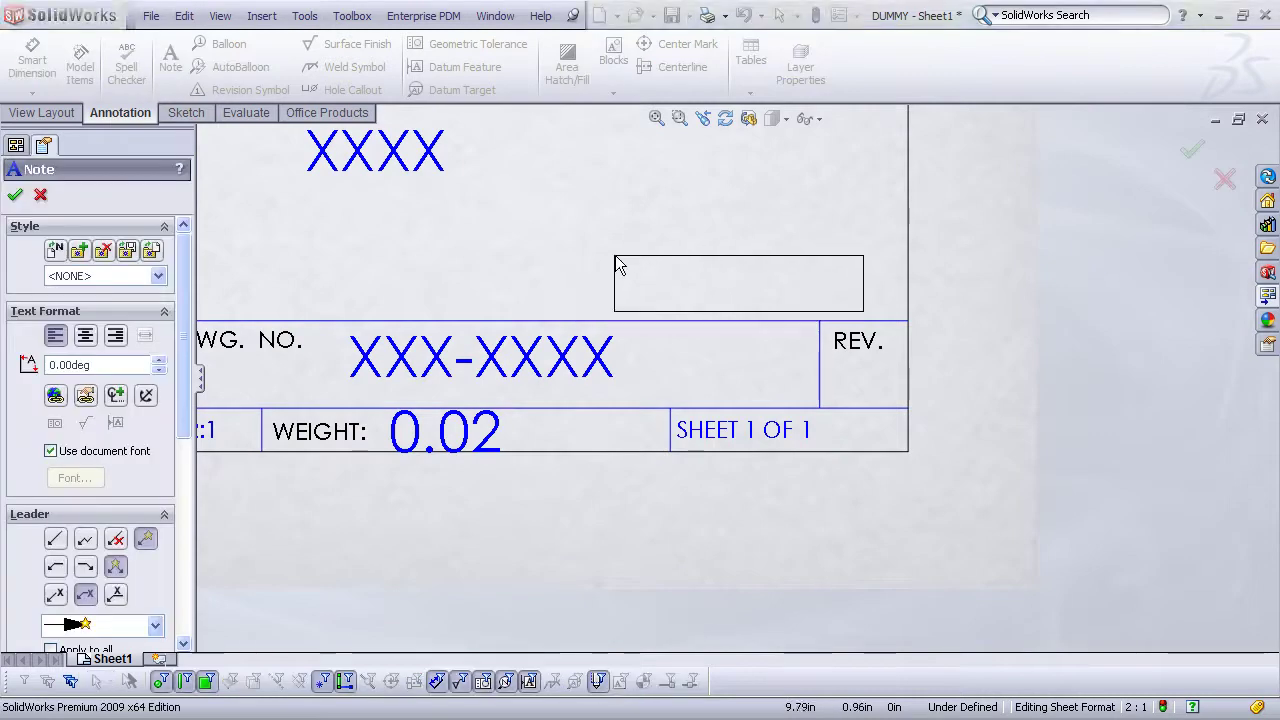
pyautogui.click(571, 240)
pyautogui.click(571, 240)
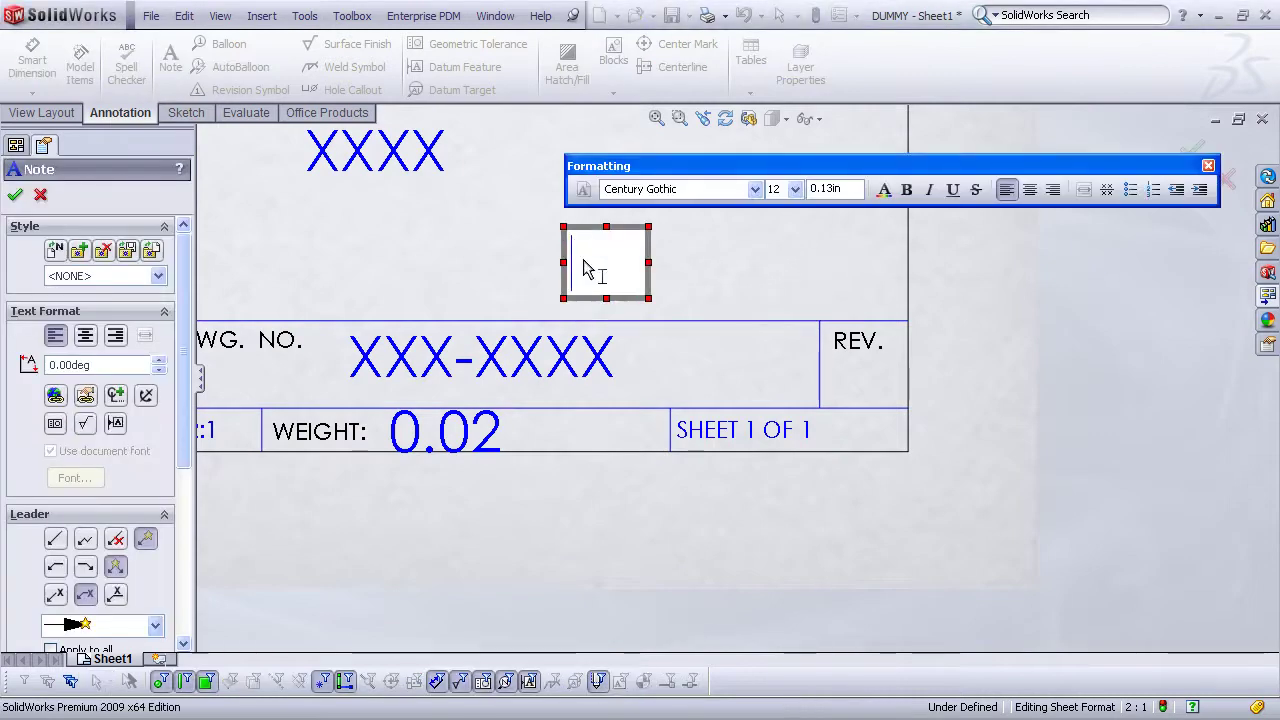
pyautogui.click(86, 397)
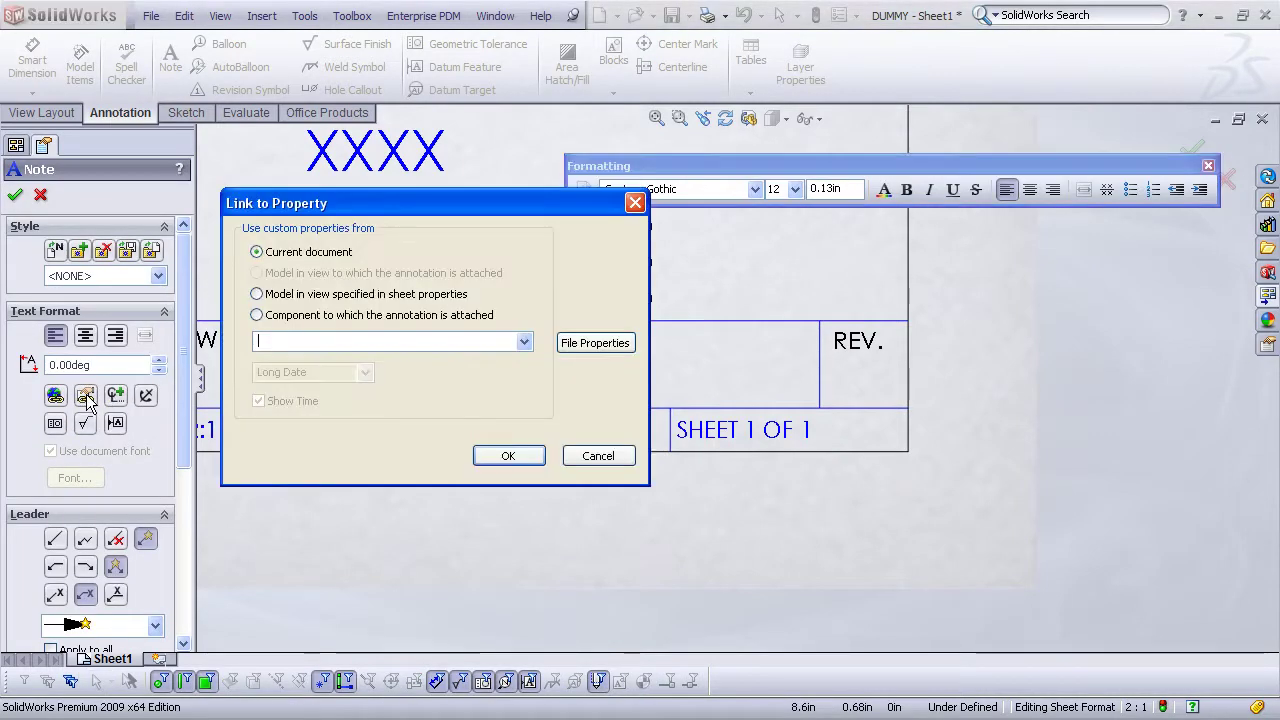
pyautogui.click(280, 298)
pyautogui.click(523, 342)
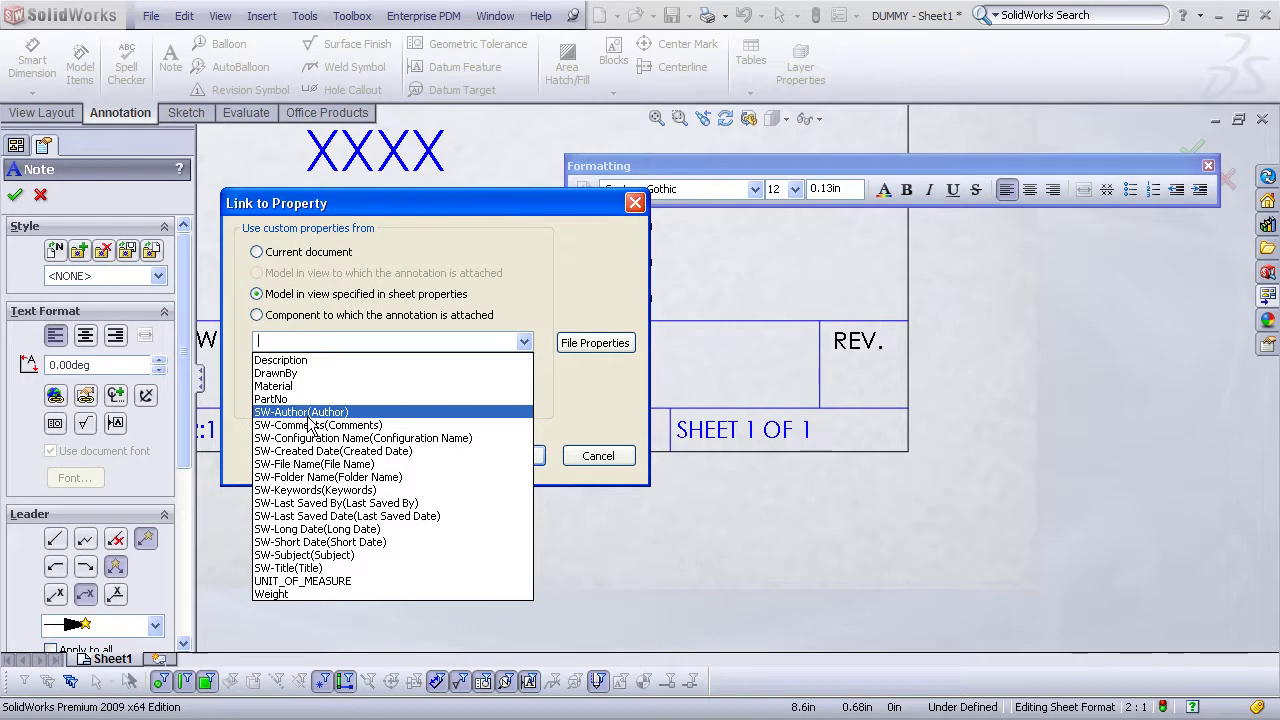
pyautogui.press('Escape')
pyautogui.click(598, 456)
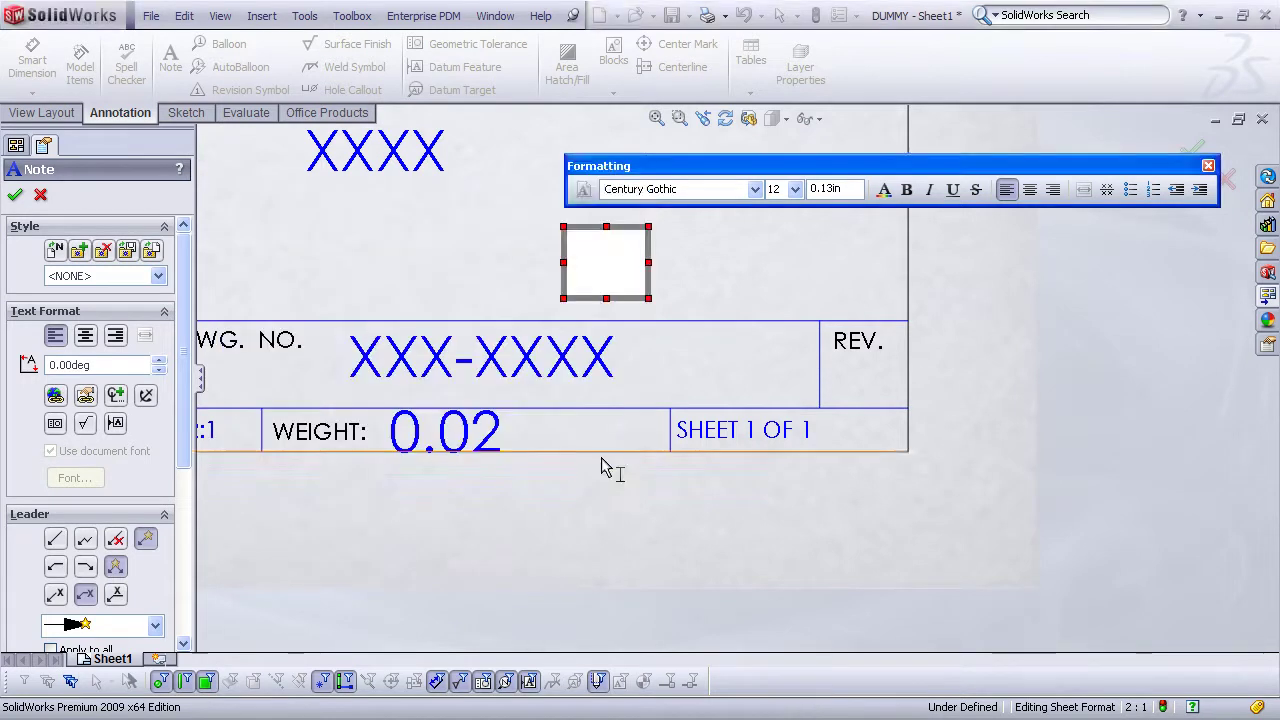
pyautogui.click(762, 262)
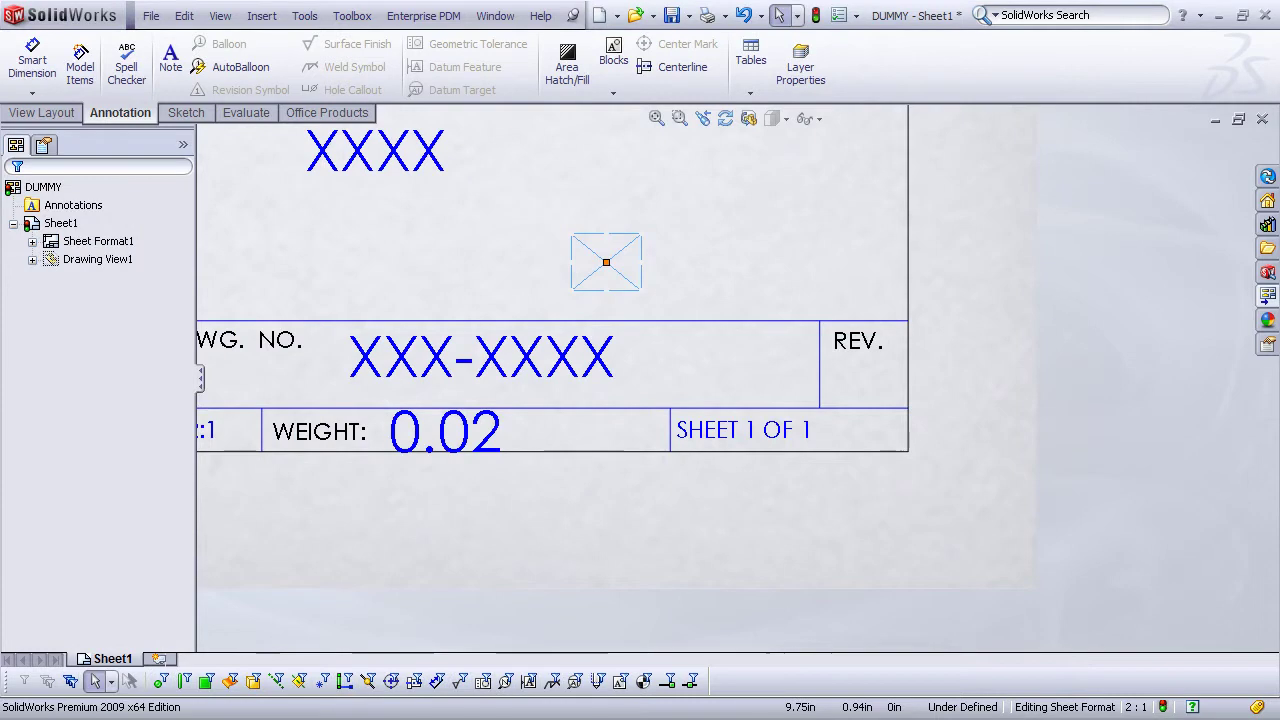
pyautogui.press('Escape')
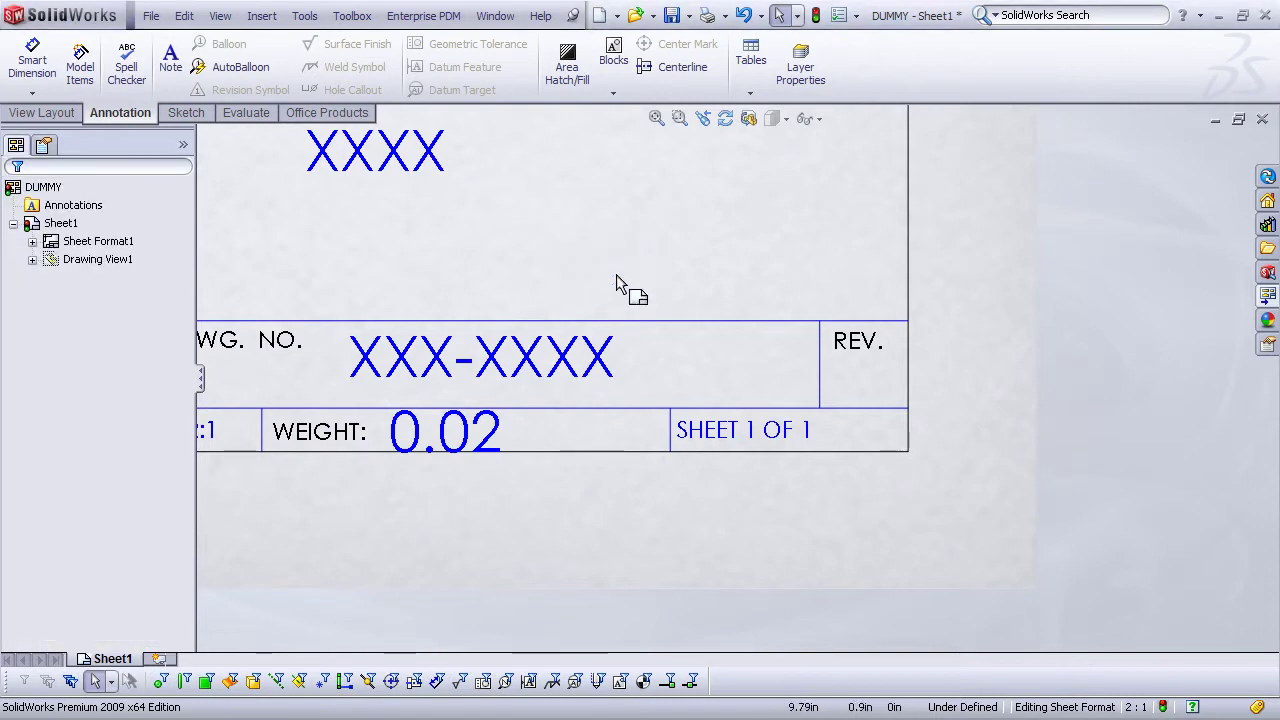
# Step: Fit the whole sheet in view and switch back to Edit Sheet mode
pyautogui.click(656, 119)
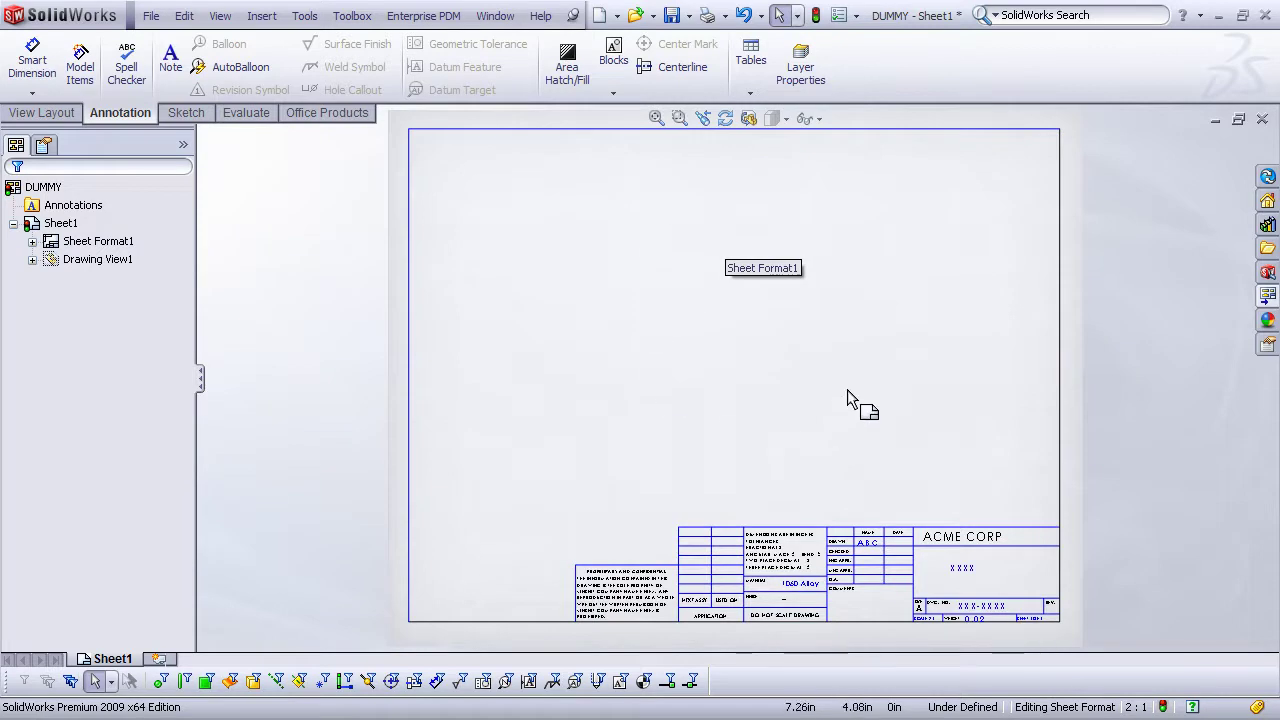
pyautogui.rightClick(833, 338)
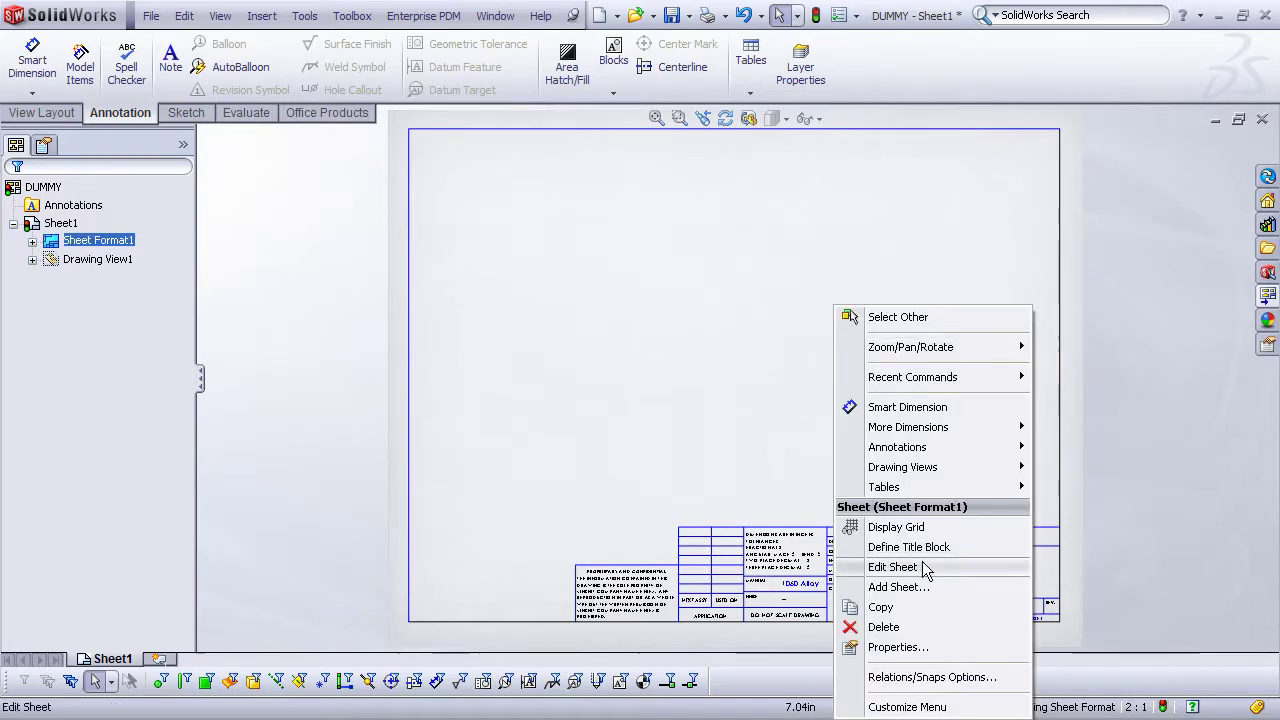
pyautogui.click(921, 567)
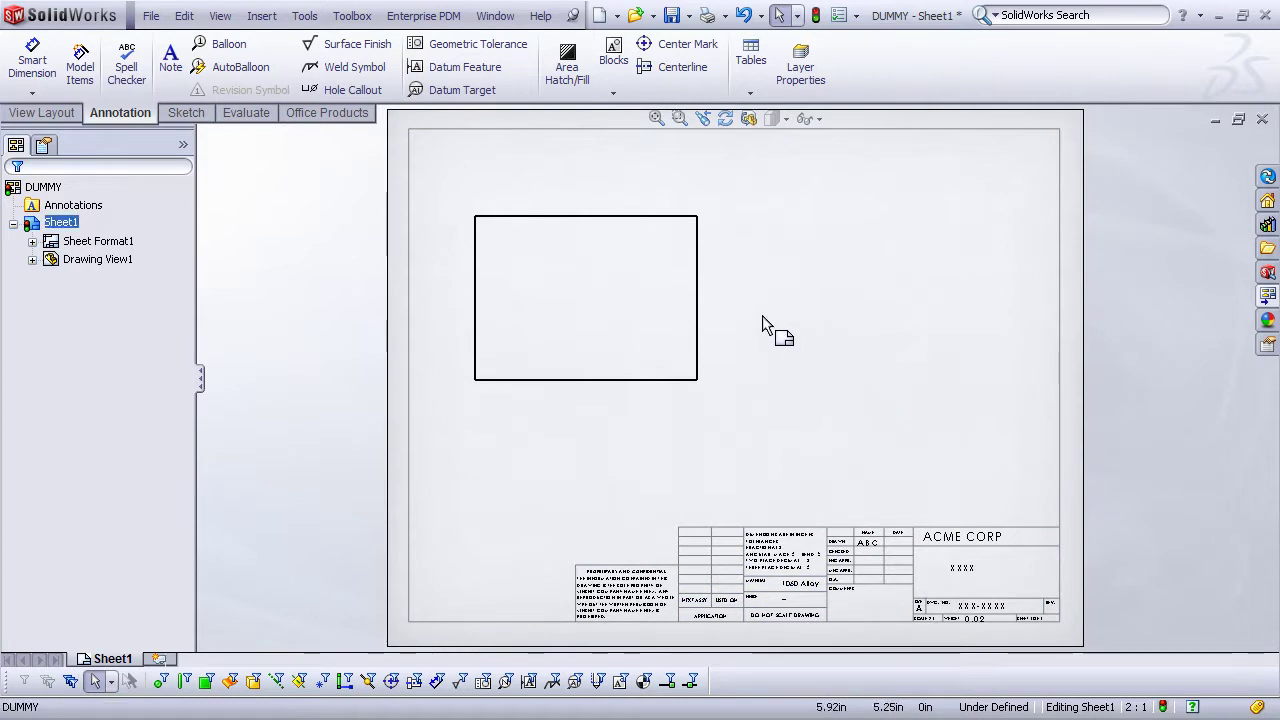
# Step: Delete the empty Drawing View1 from the sheet
pyautogui.click(704, 258)
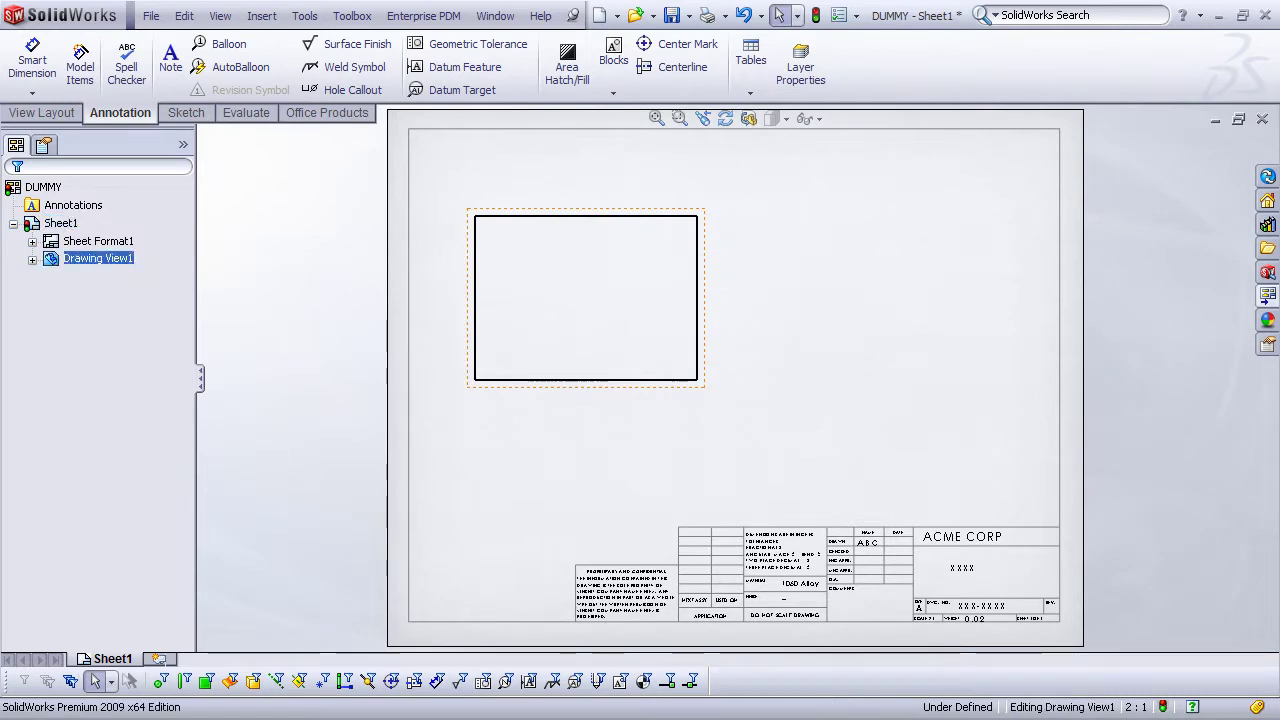
pyautogui.press('Delete')
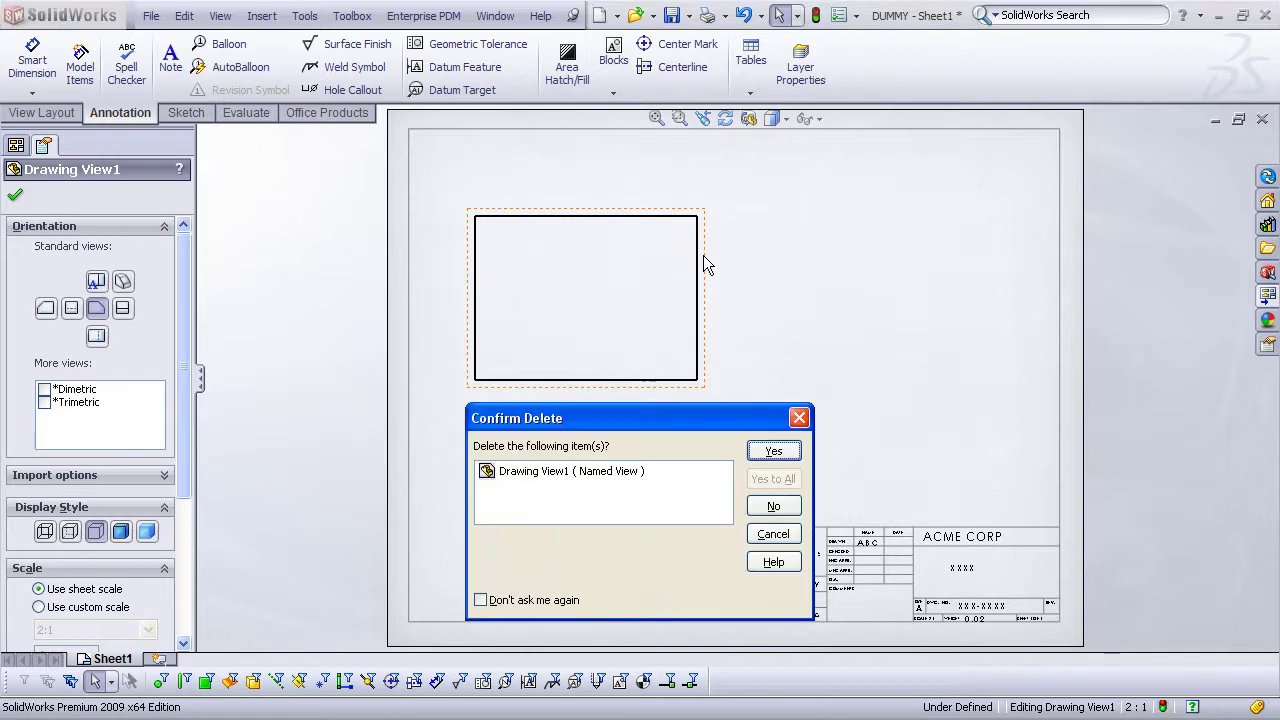
pyautogui.click(773, 452)
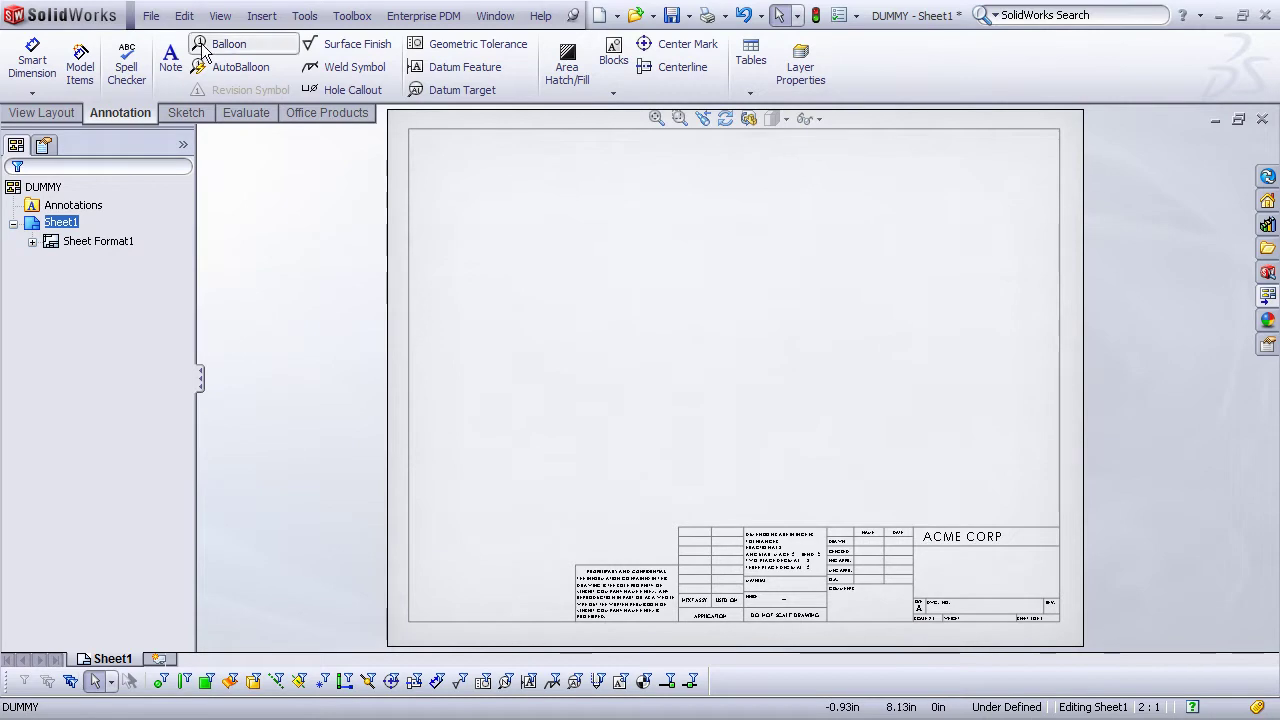
# Step: Save as a Drawing Template (*.drwdot), replacing ANSI-IN.DRWDOT in the Tutorial folder
pyautogui.click(150, 16)
pyautogui.click(195, 132)
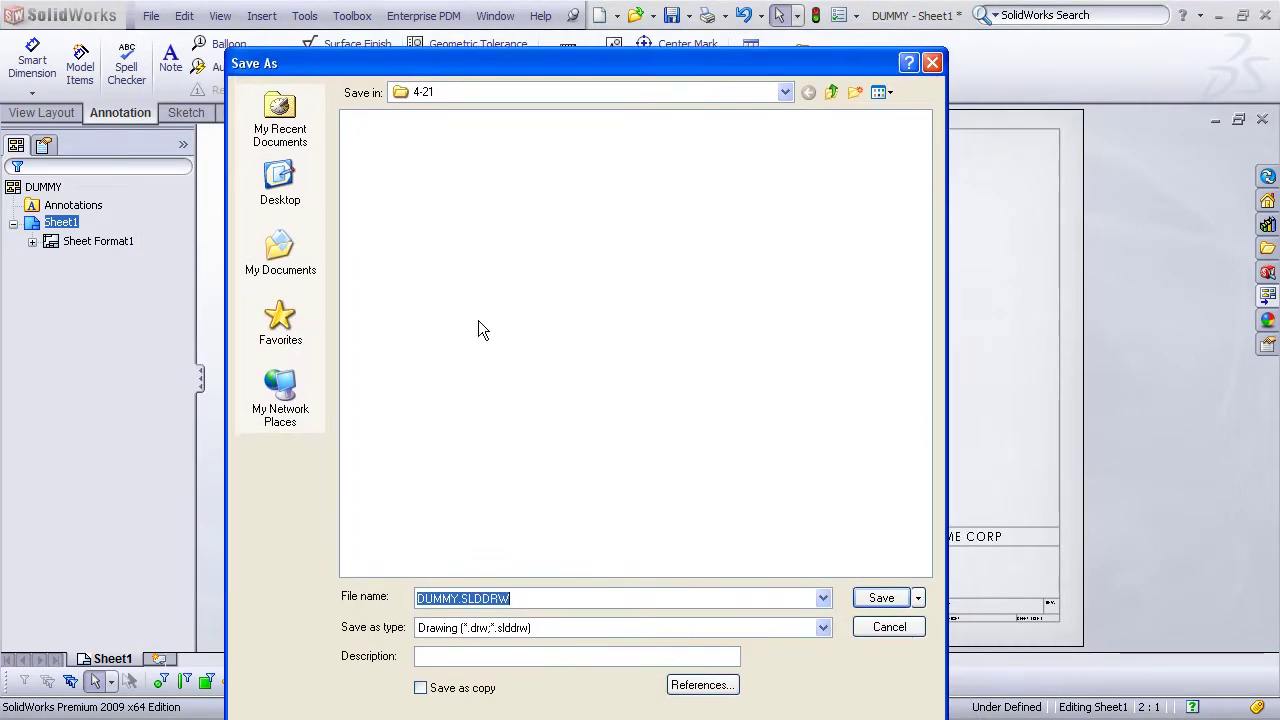
pyautogui.click(823, 627)
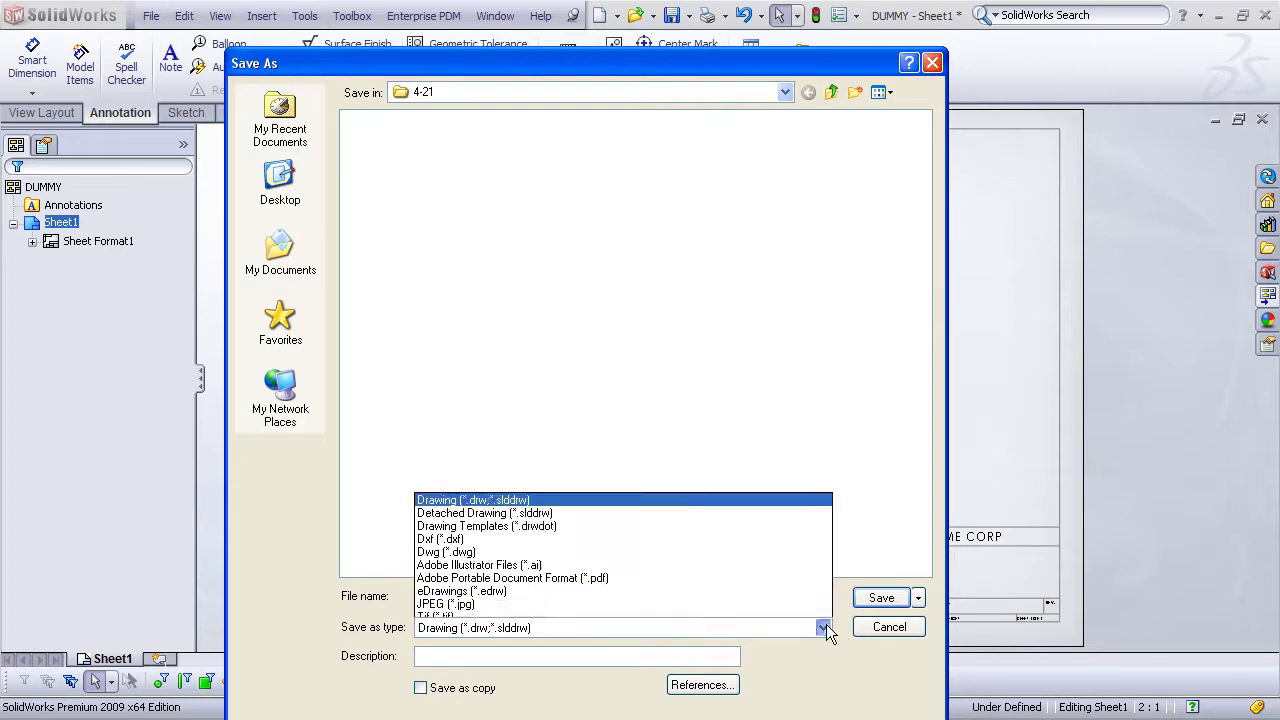
pyautogui.click(629, 519)
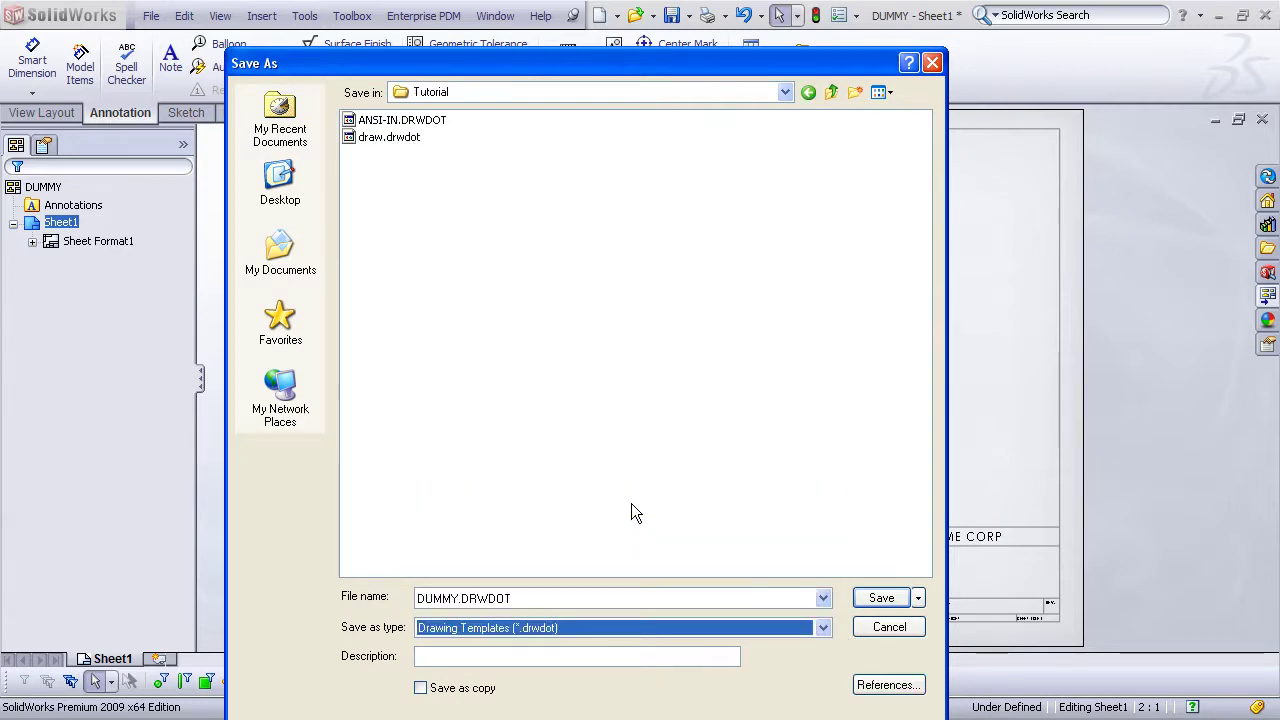
pyautogui.click(355, 122)
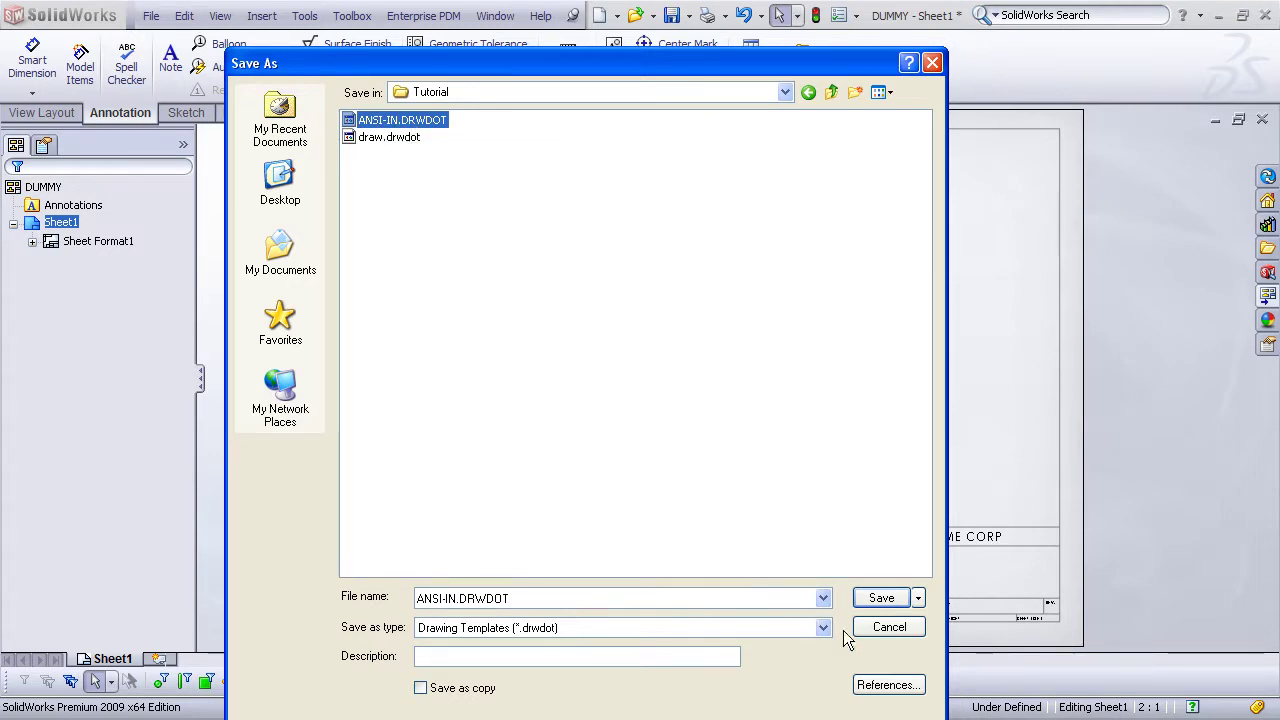
pyautogui.click(878, 597)
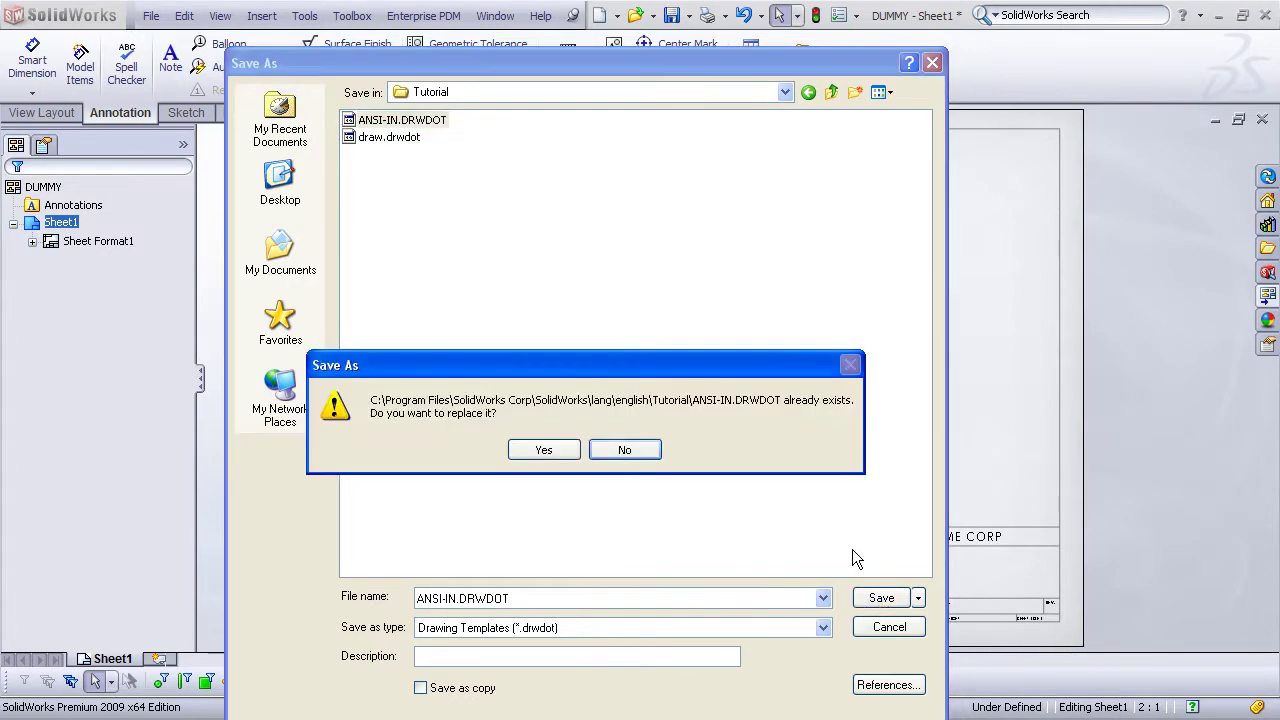
pyautogui.click(543, 449)
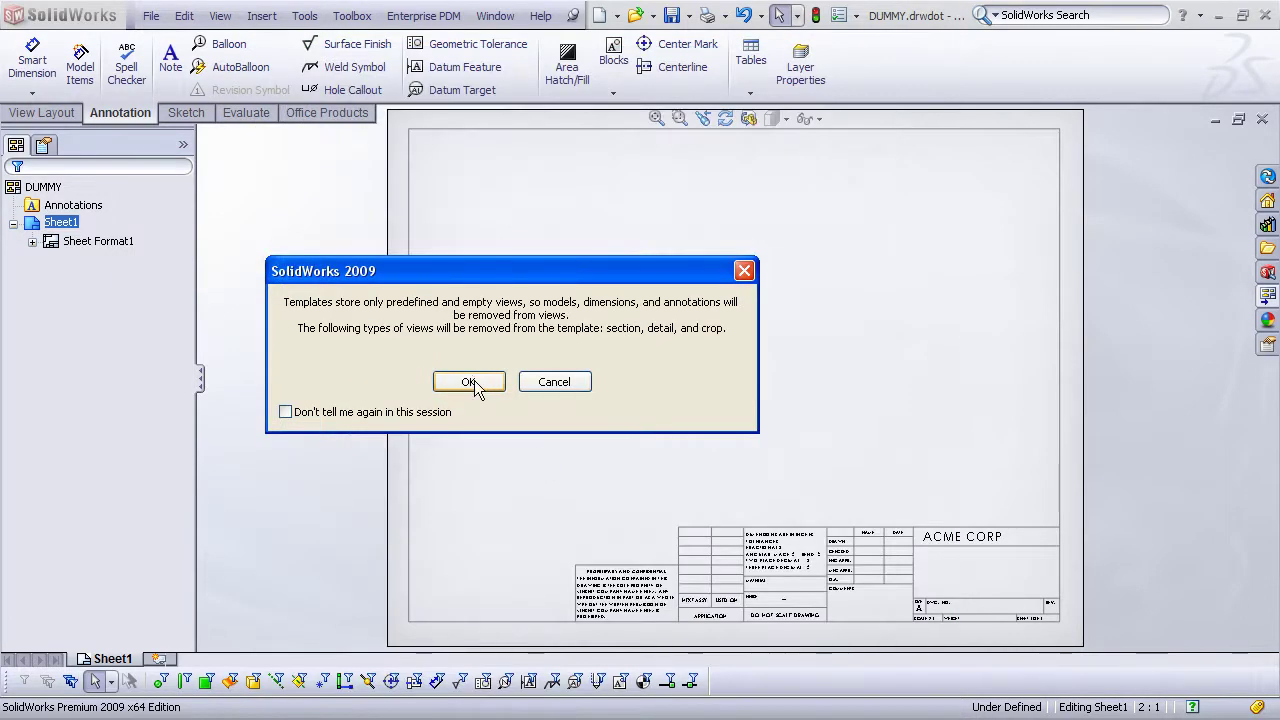
pyautogui.click(472, 383)
pyautogui.click(745, 400)
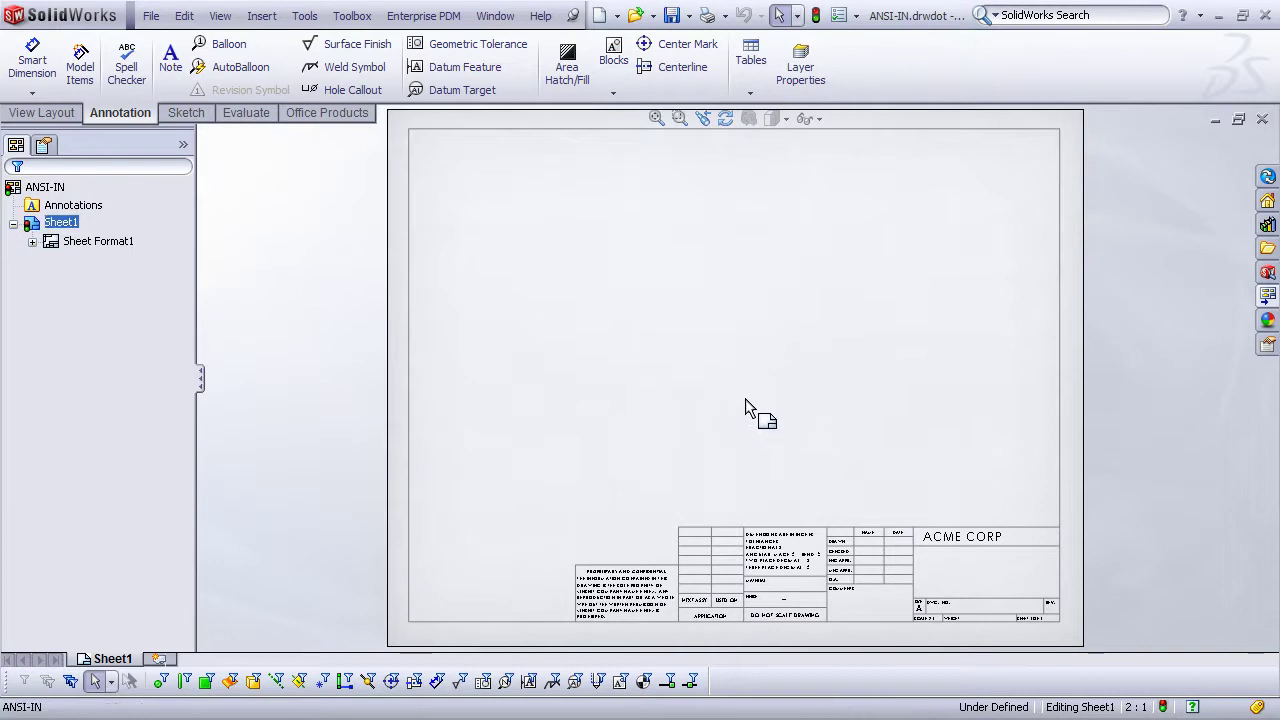